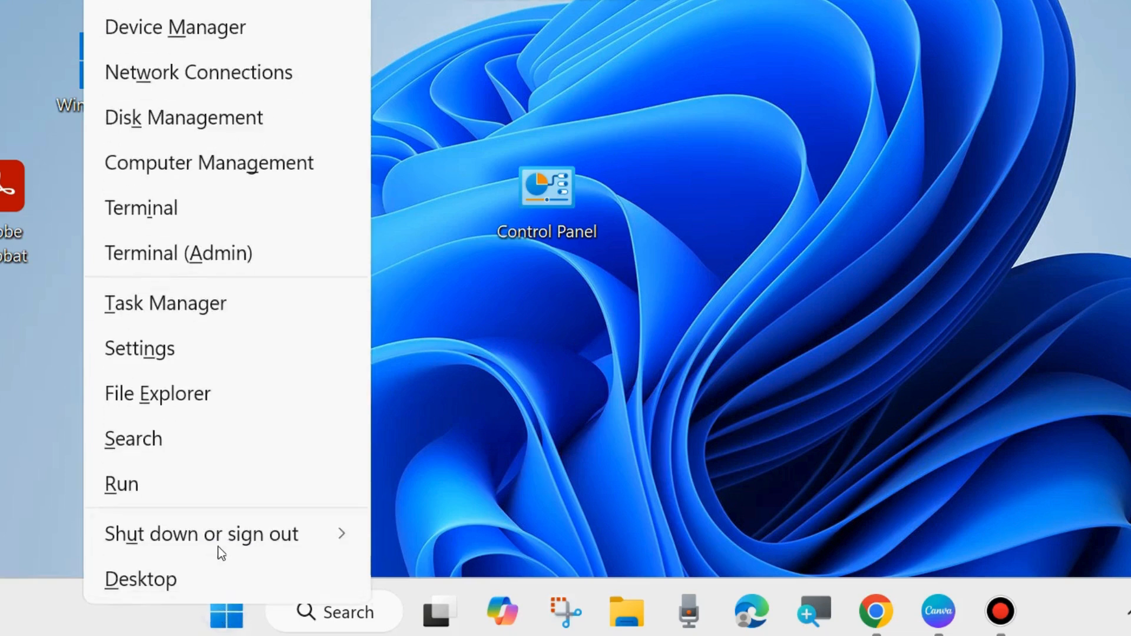
pyautogui.moveTo(217, 549)
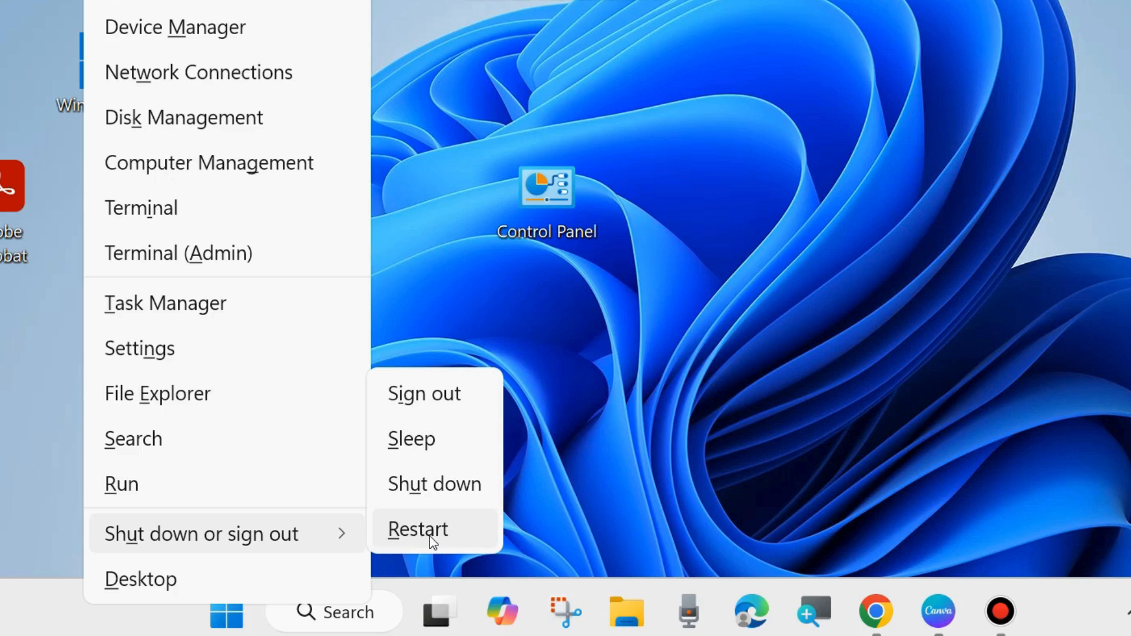
pyautogui.click(663, 461)
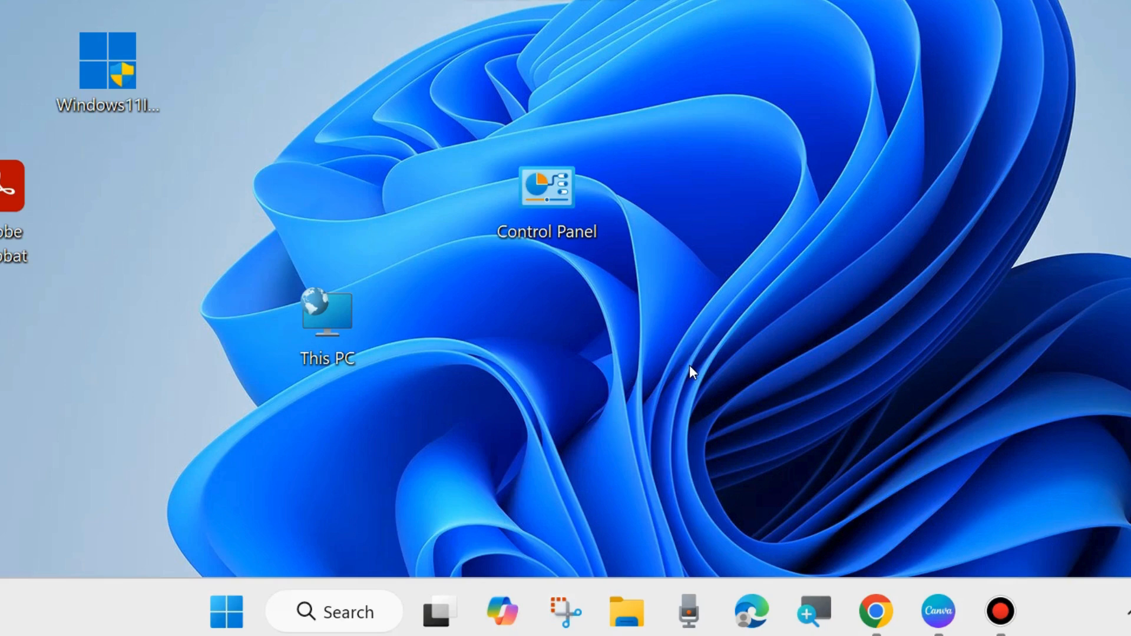
# - Open the Troubleshoot page in the System section of Windows Settings
pyautogui.rightClick(235, 623)
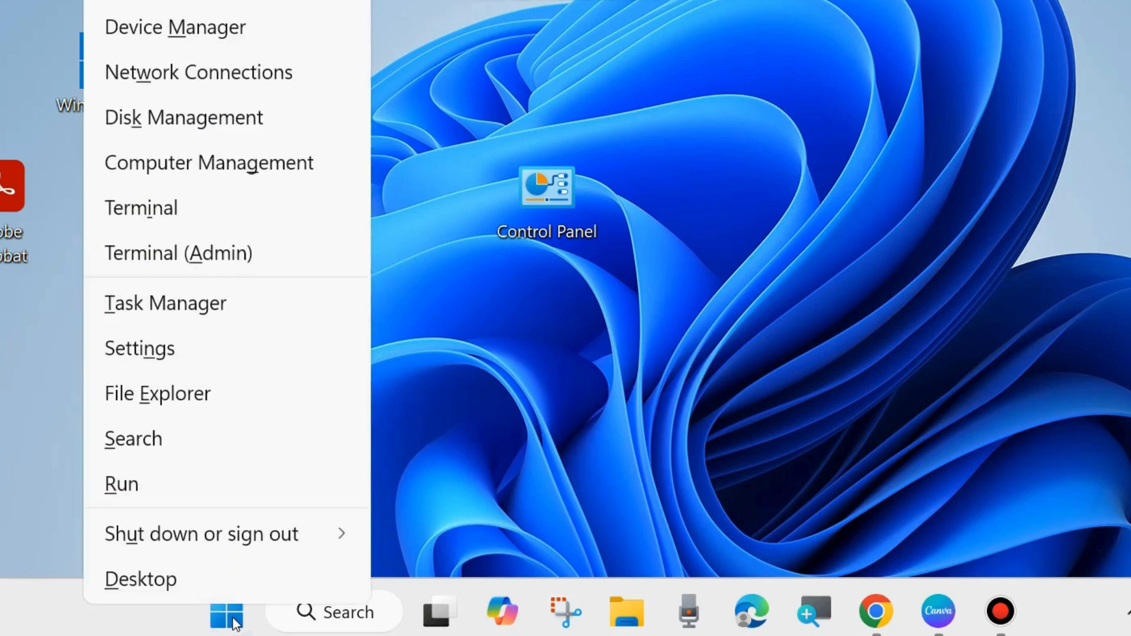
pyautogui.click(170, 349)
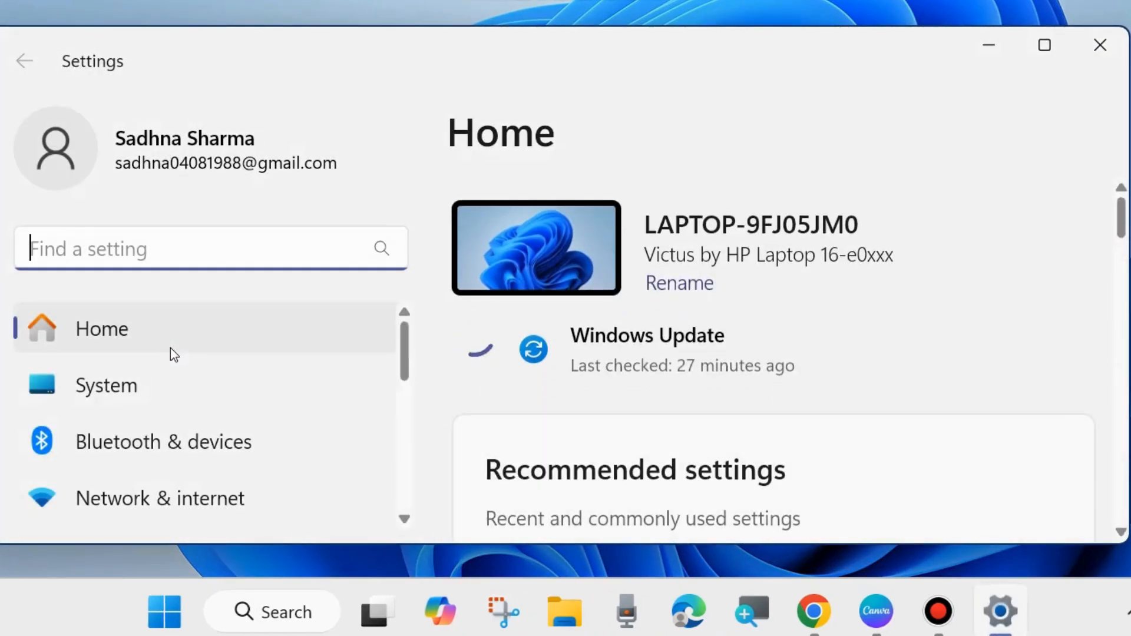
pyautogui.click(102, 389)
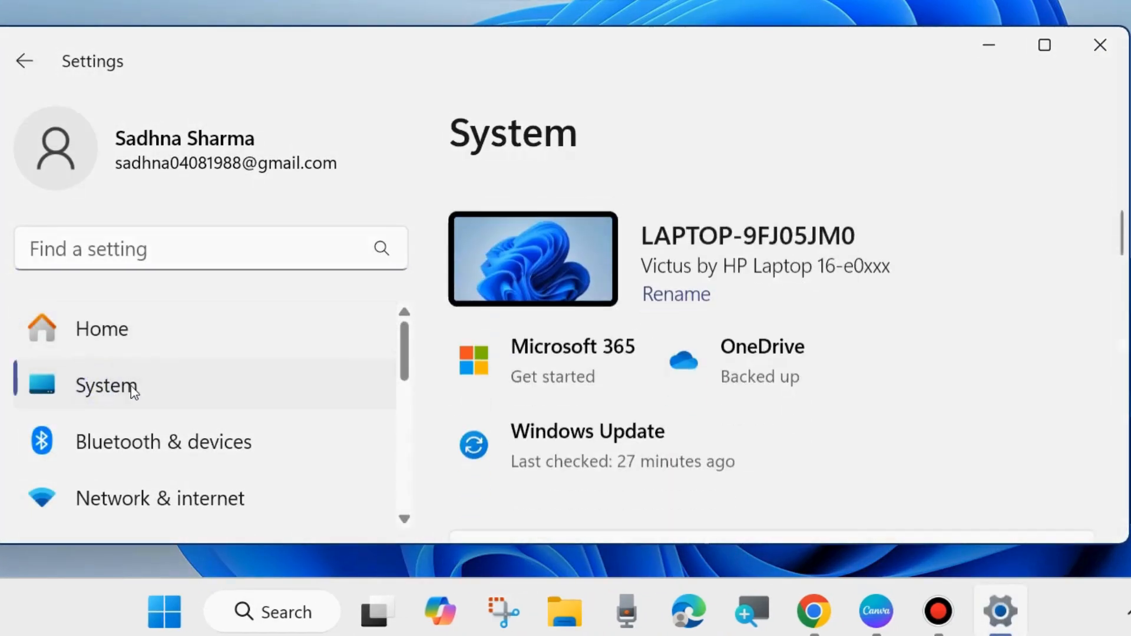
pyautogui.scroll(-3, 648, 436)
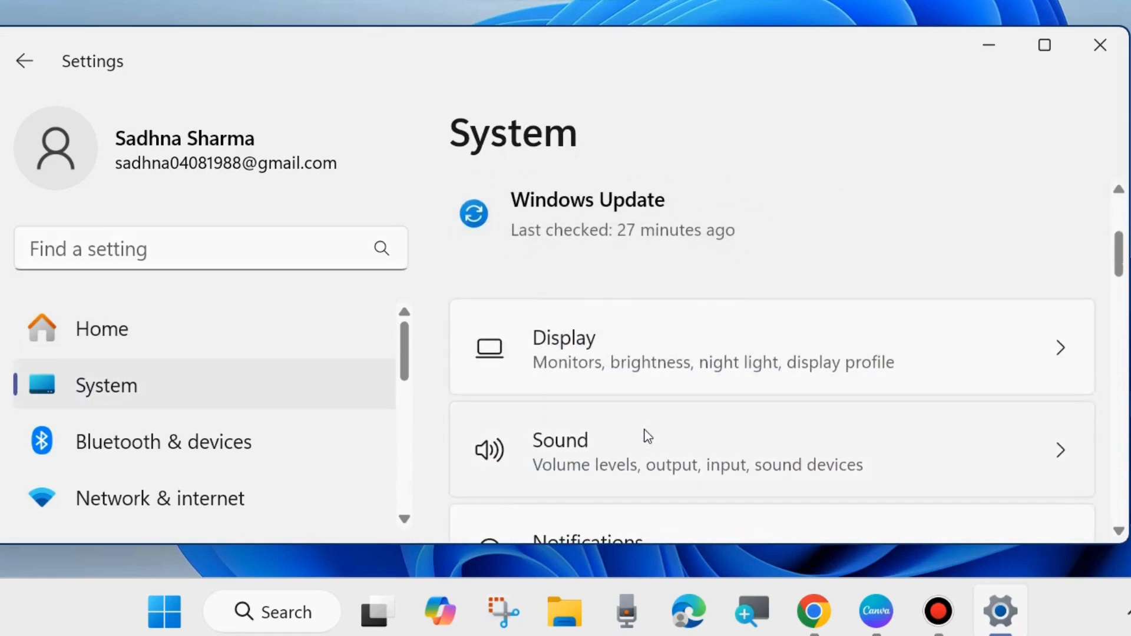
pyautogui.scroll(-10, 648, 436)
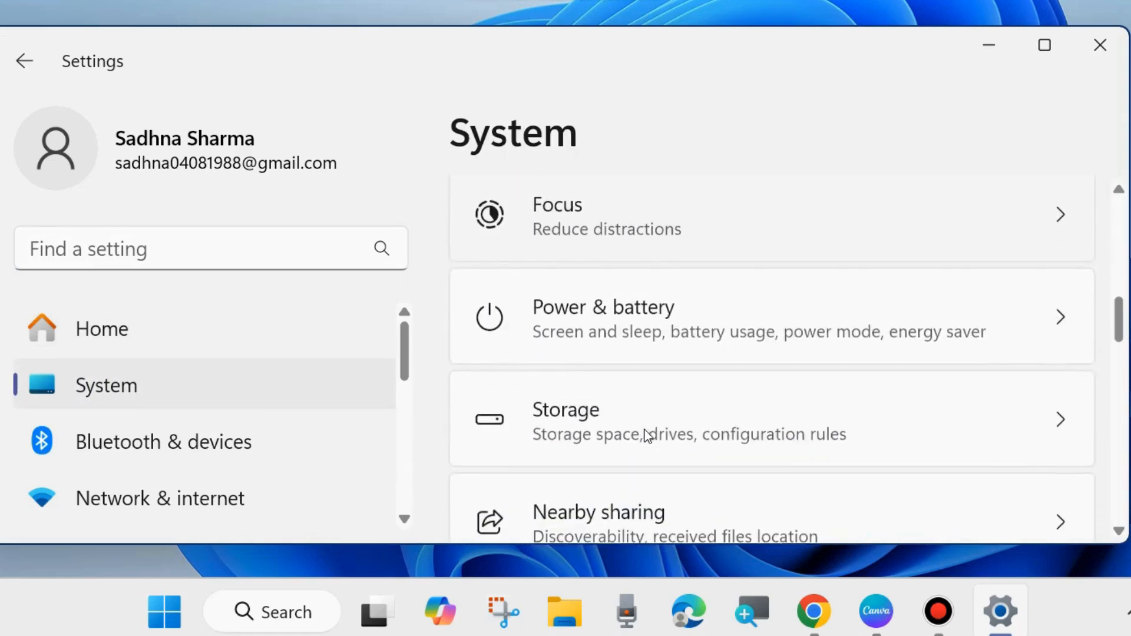
pyautogui.scroll(-3, 648, 436)
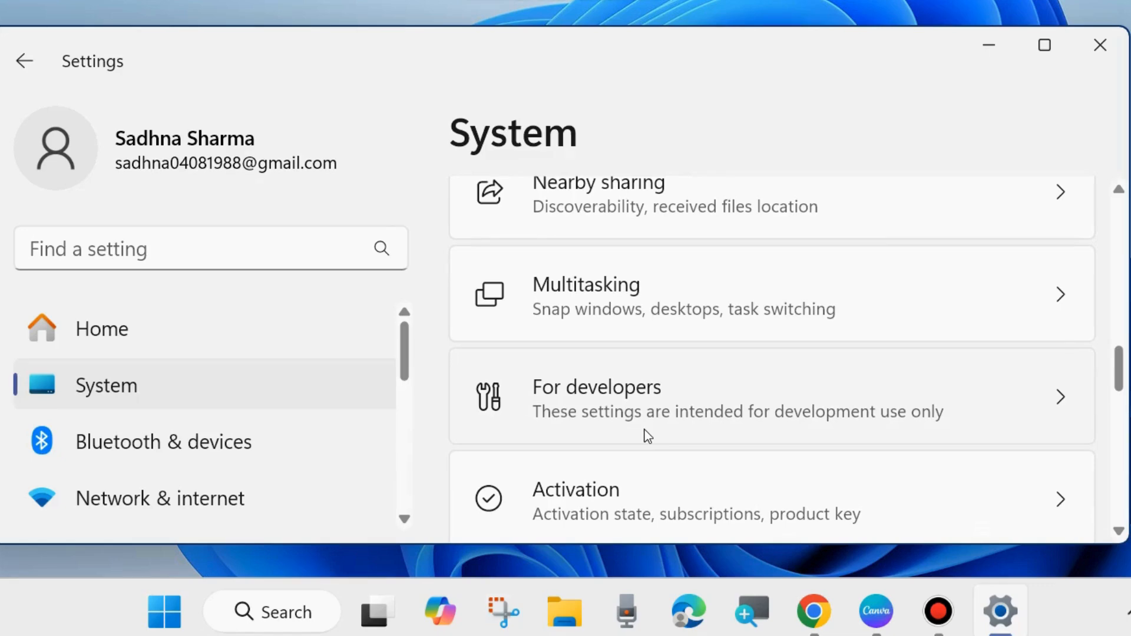
pyautogui.scroll(-3, 649, 436)
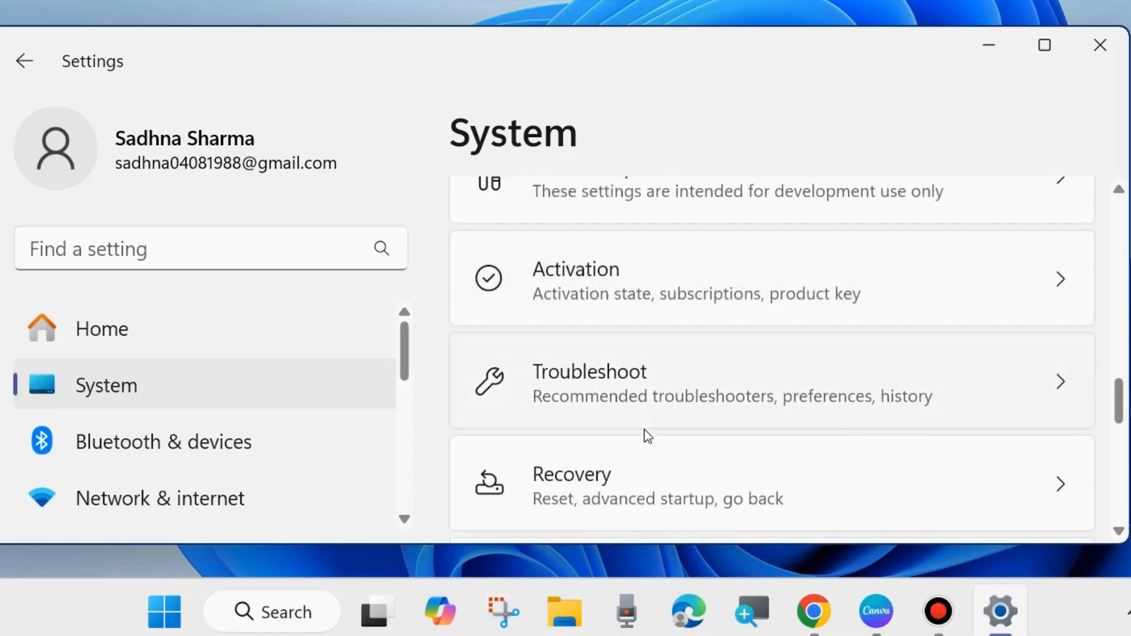
pyautogui.click(601, 399)
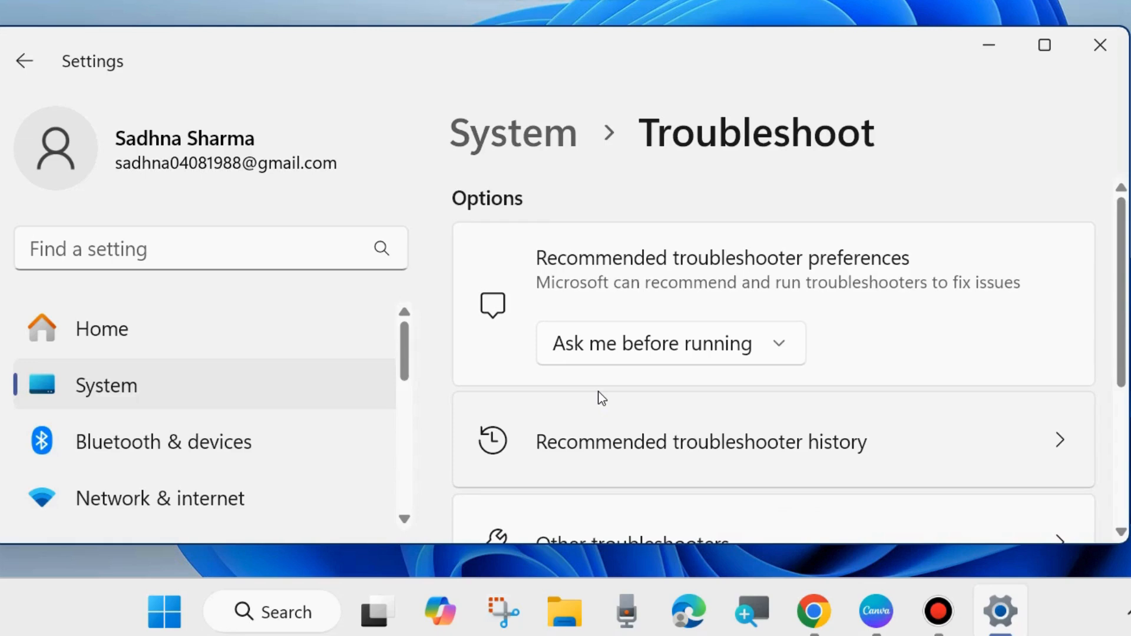
# - Review the other troubleshooters down to the Bluetooth entry and close Settings
pyautogui.scroll(-4, 599, 400)
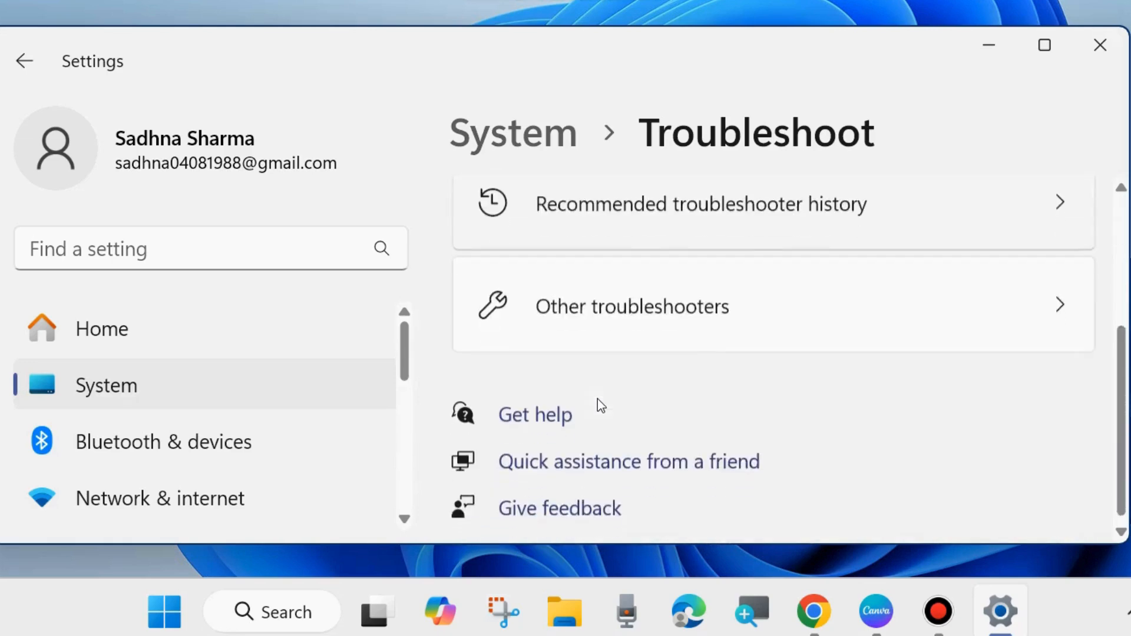
pyautogui.click(608, 297)
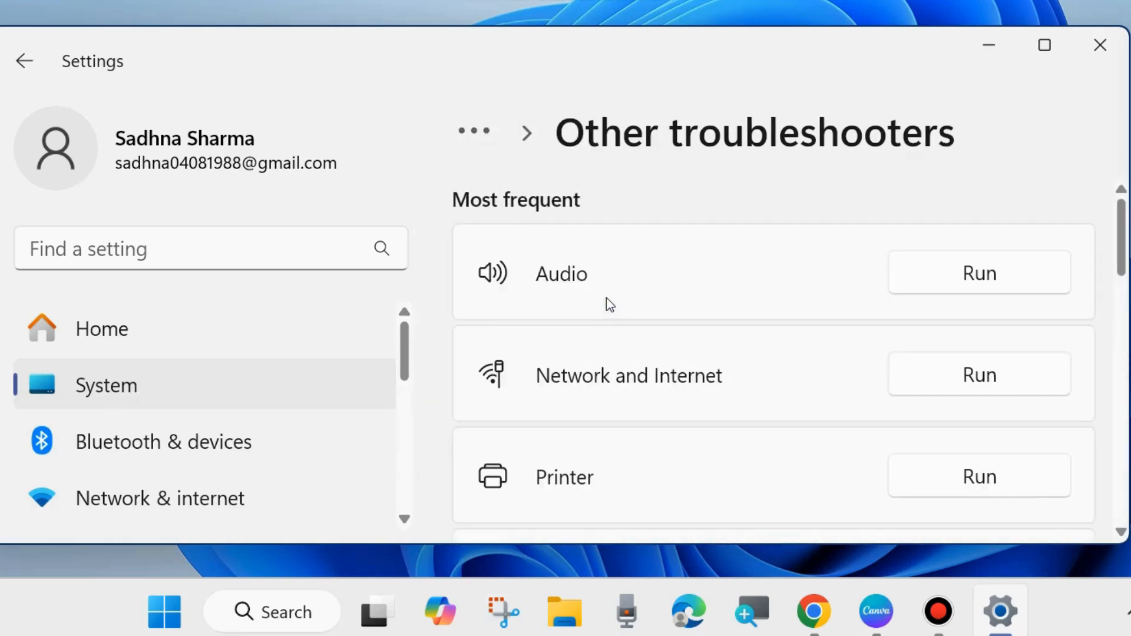
pyautogui.scroll(-5, 667, 376)
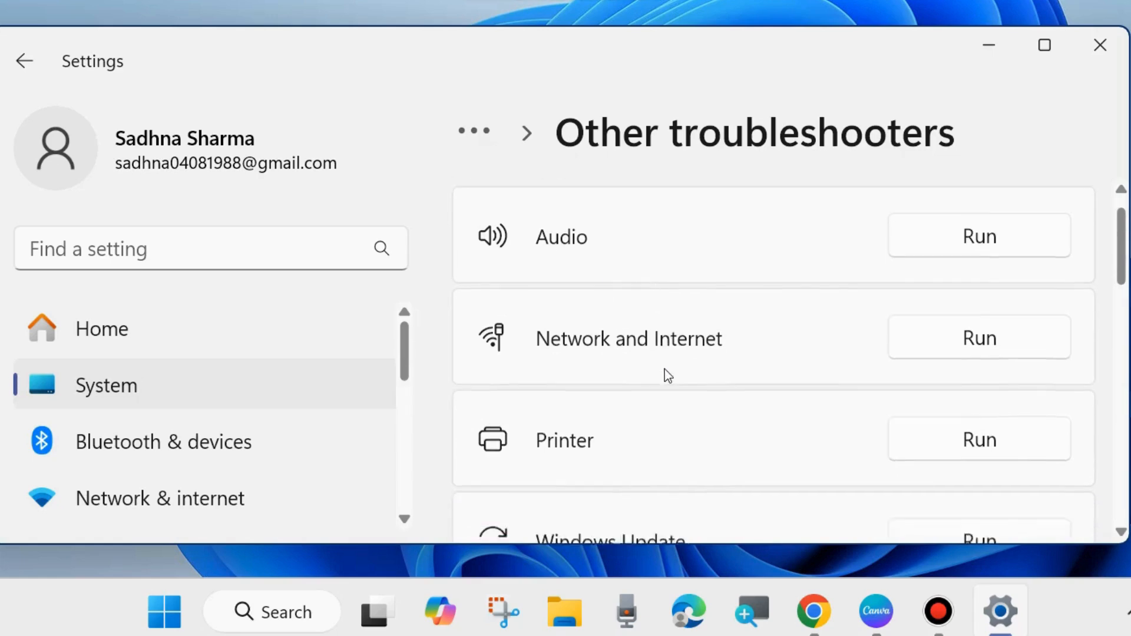
pyautogui.scroll(-2, 666, 376)
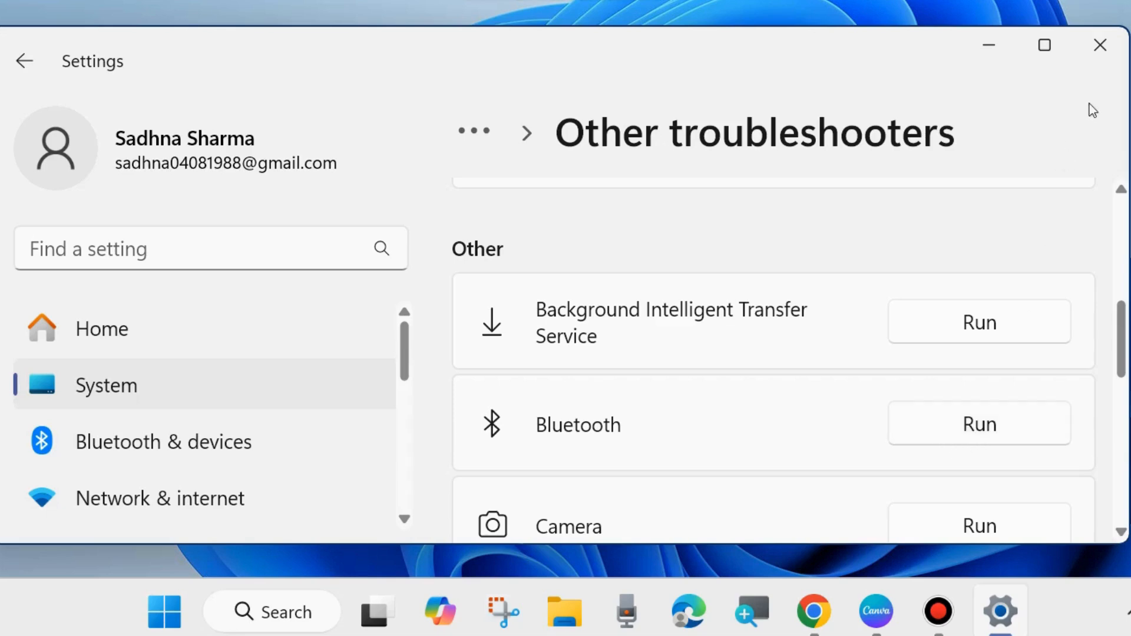
pyautogui.click(1100, 46)
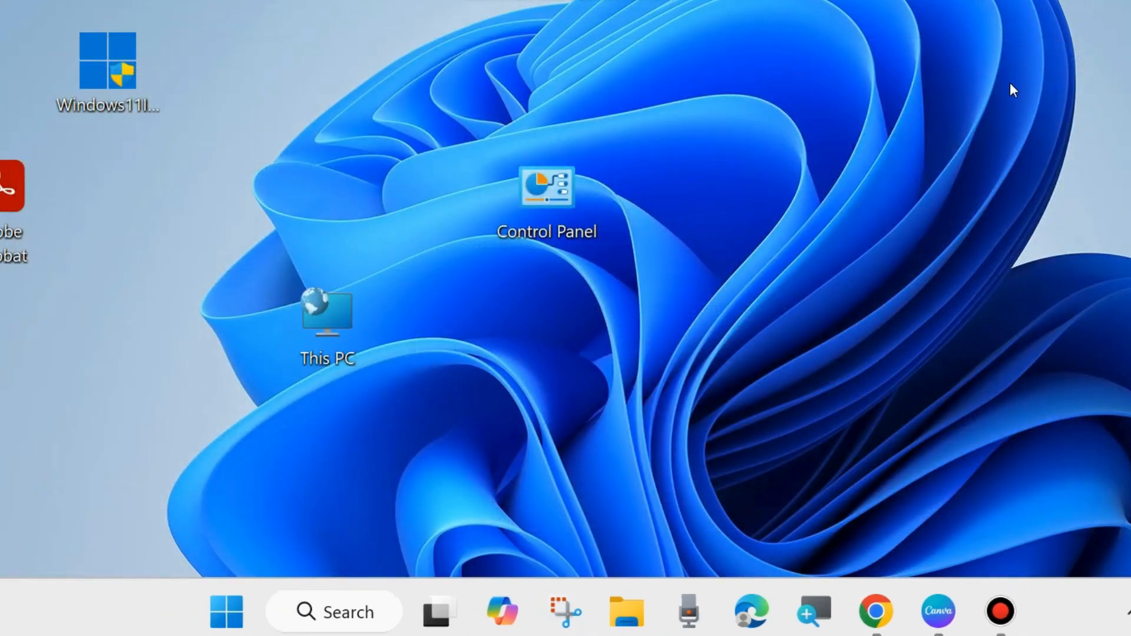
# - Launch the Hardware and Devices troubleshooter with the Run command msdt.exe -id DeviceDiagnostic
pyautogui.rightClick(226, 613)
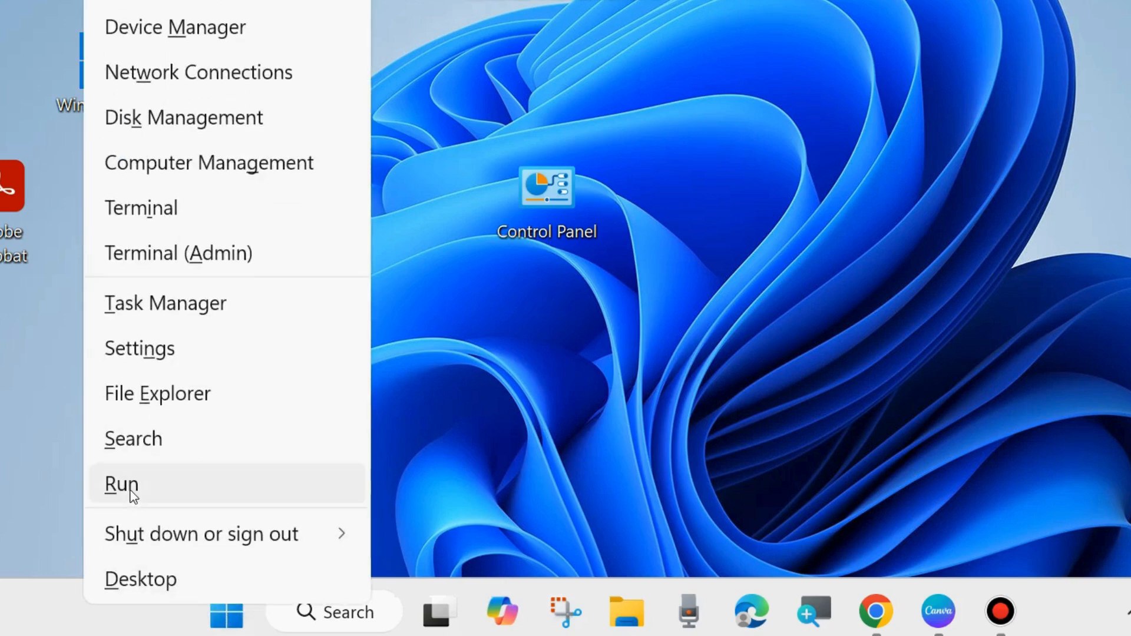
pyautogui.click(131, 490)
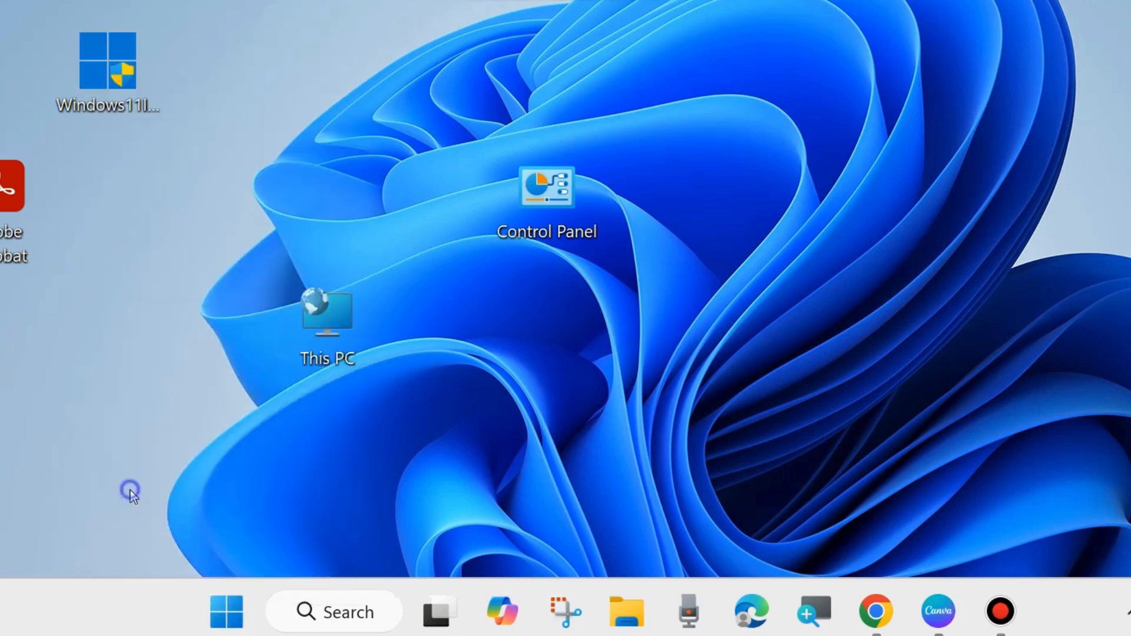
pyautogui.moveTo(132, 267); pyautogui.dragTo(432, 162)
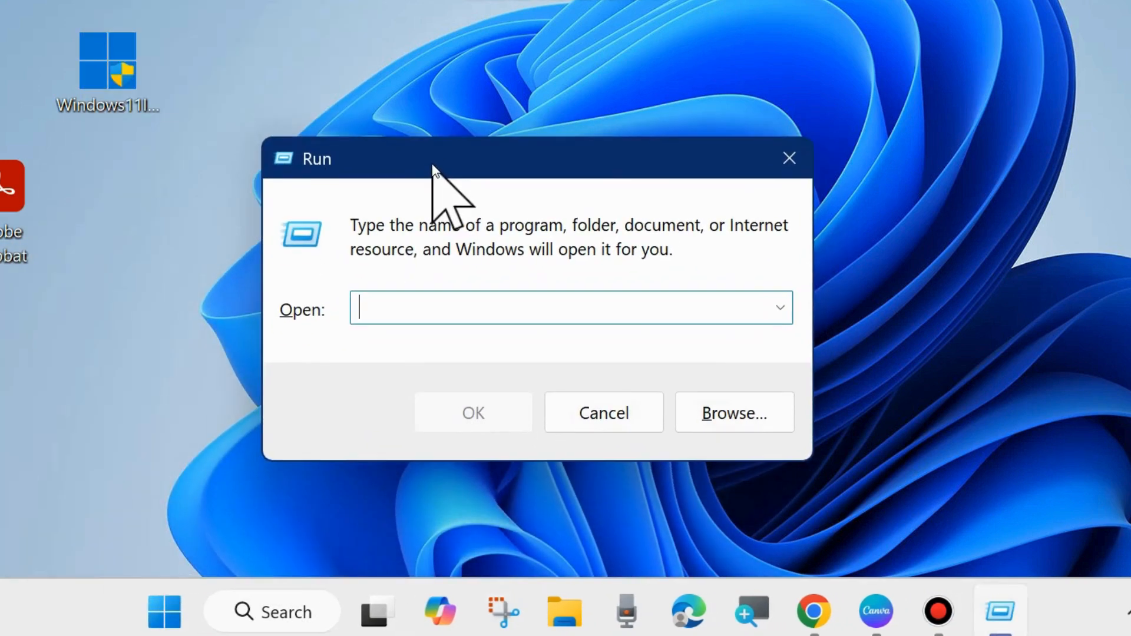
pyautogui.write('msdt.exe -id DeviceDiagnostic')
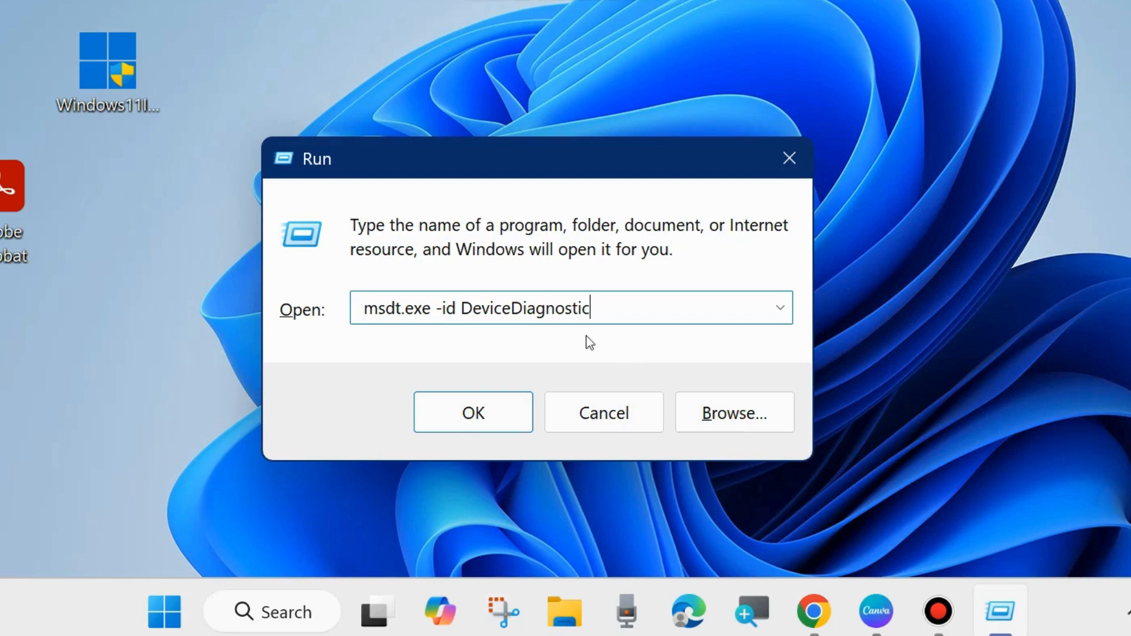
pyautogui.click(465, 407)
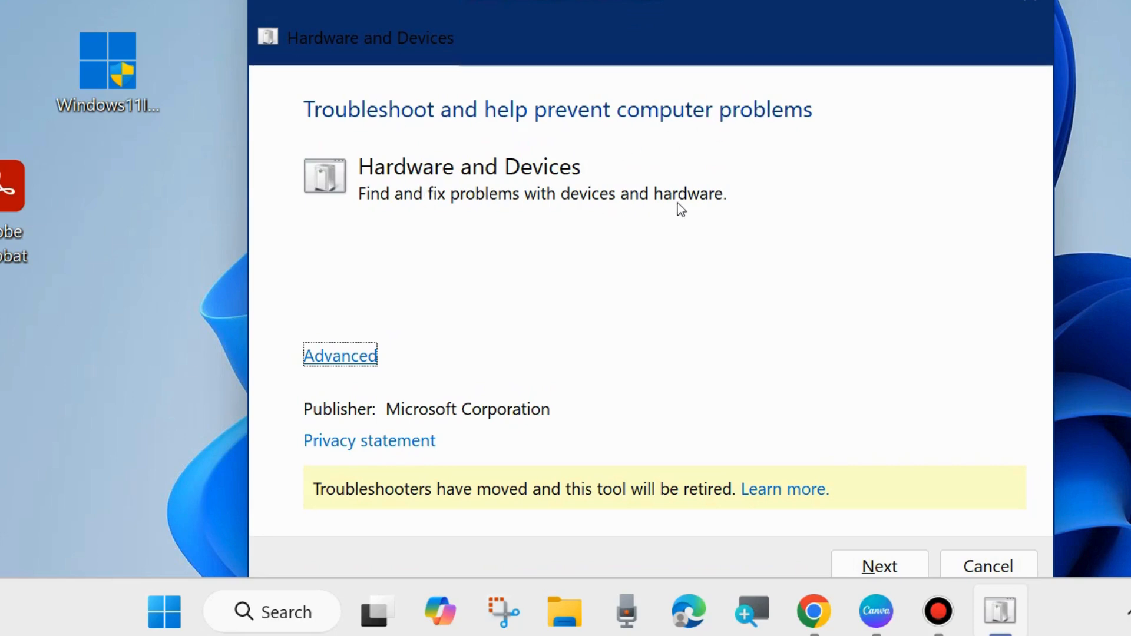
# - Reveal the troubleshooter's advanced option for applying repairs automatically, then close the troubleshooter
pyautogui.click(337, 357)
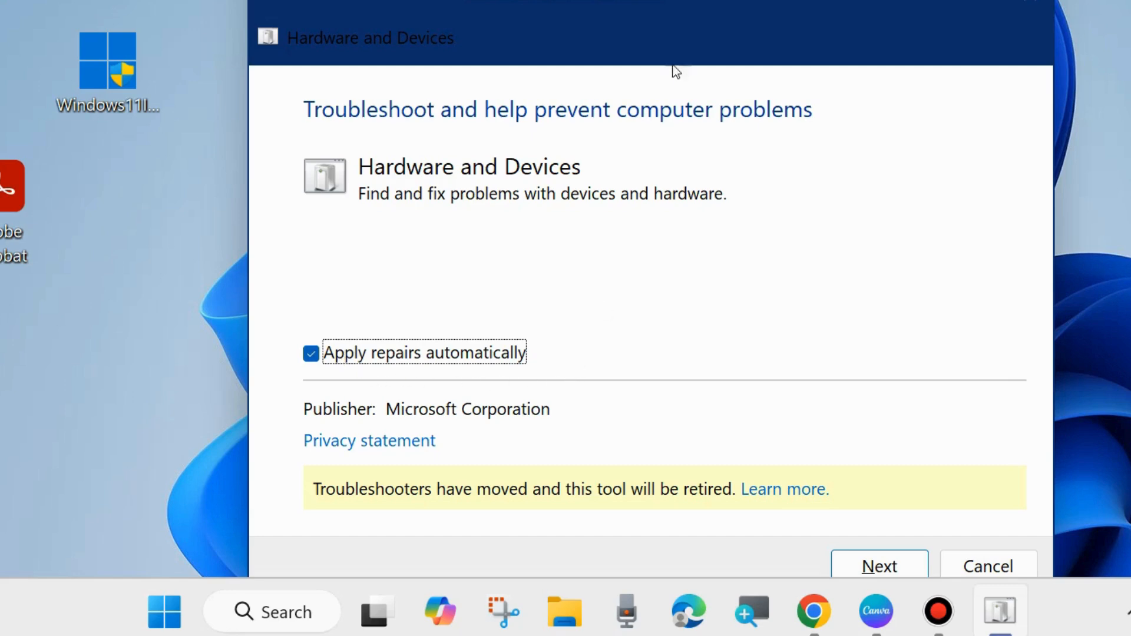
pyautogui.moveTo(660, 17); pyautogui.dragTo(619, 0)
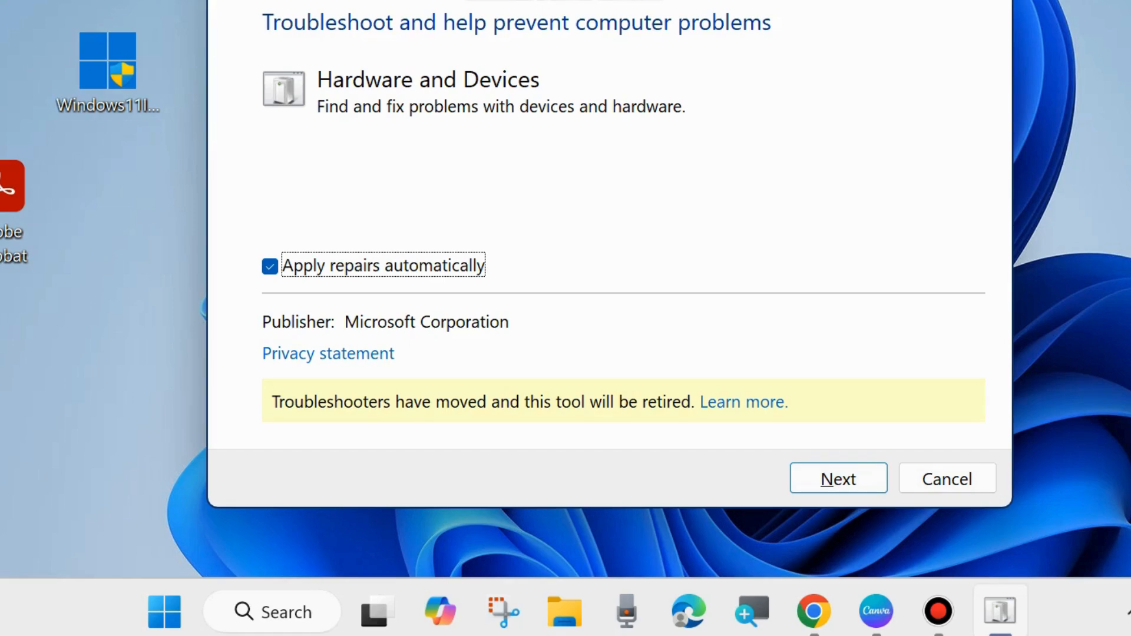
pyautogui.hotkey('alt', 'F4')
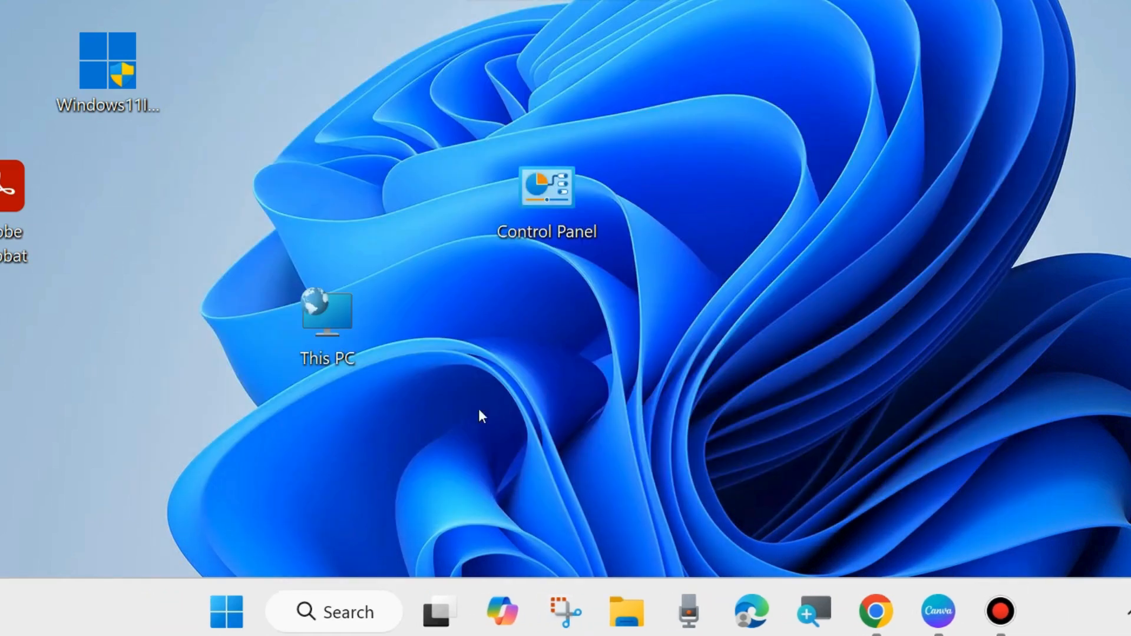
# - Open Device Manager and expand the Bluetooth category to list its devices
pyautogui.rightClick(238, 617)
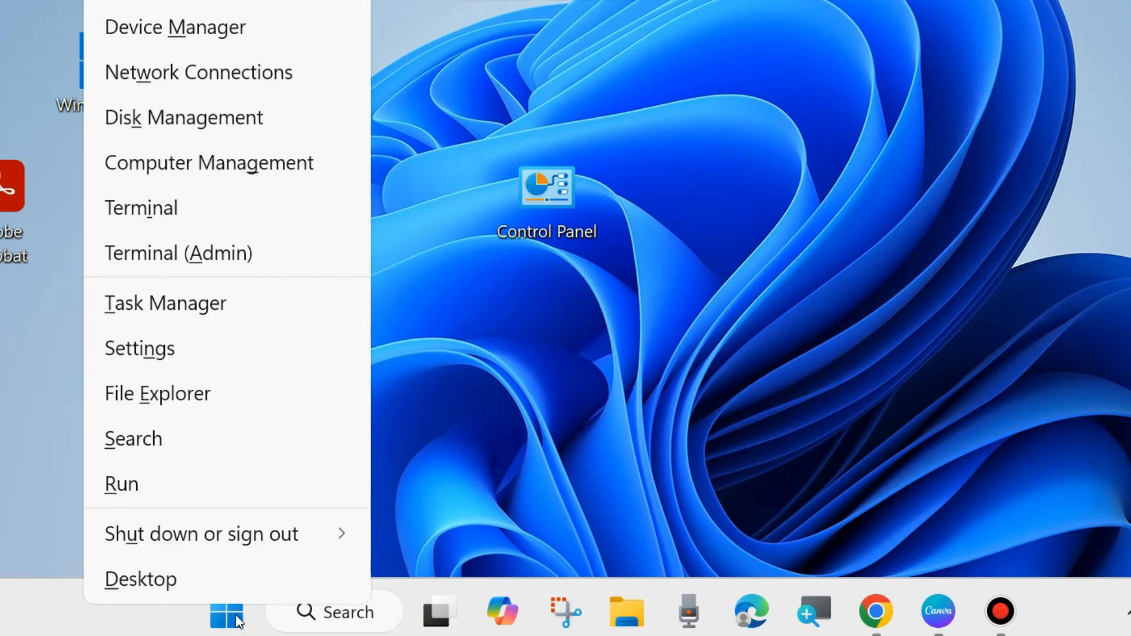
pyautogui.click(171, 22)
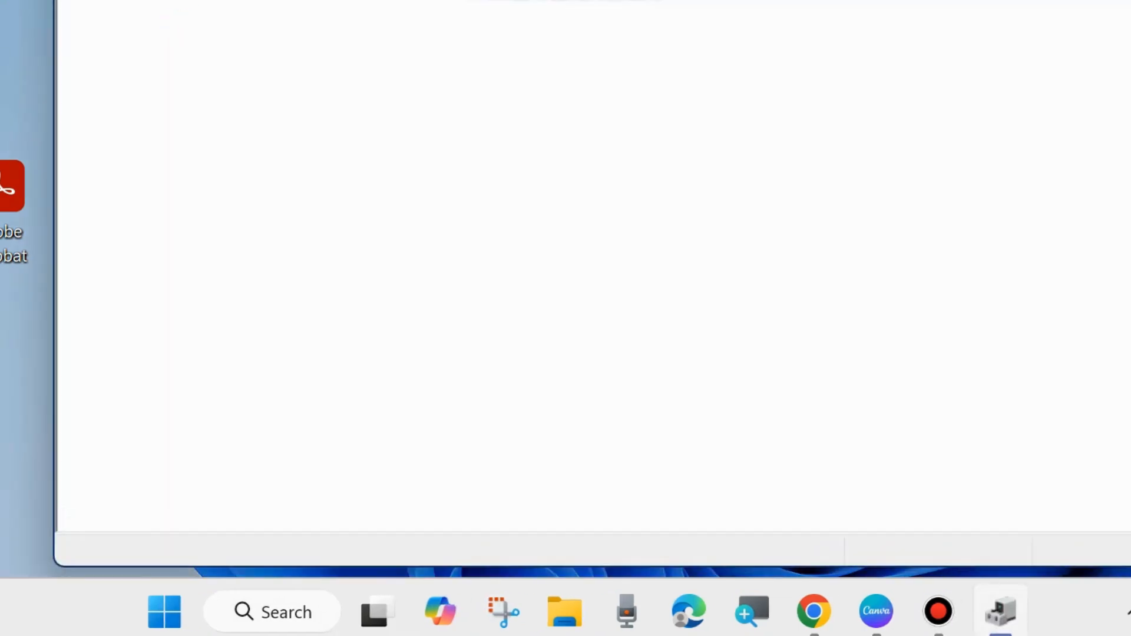
pyautogui.moveTo(468, 0); pyautogui.dragTo(437, 23)
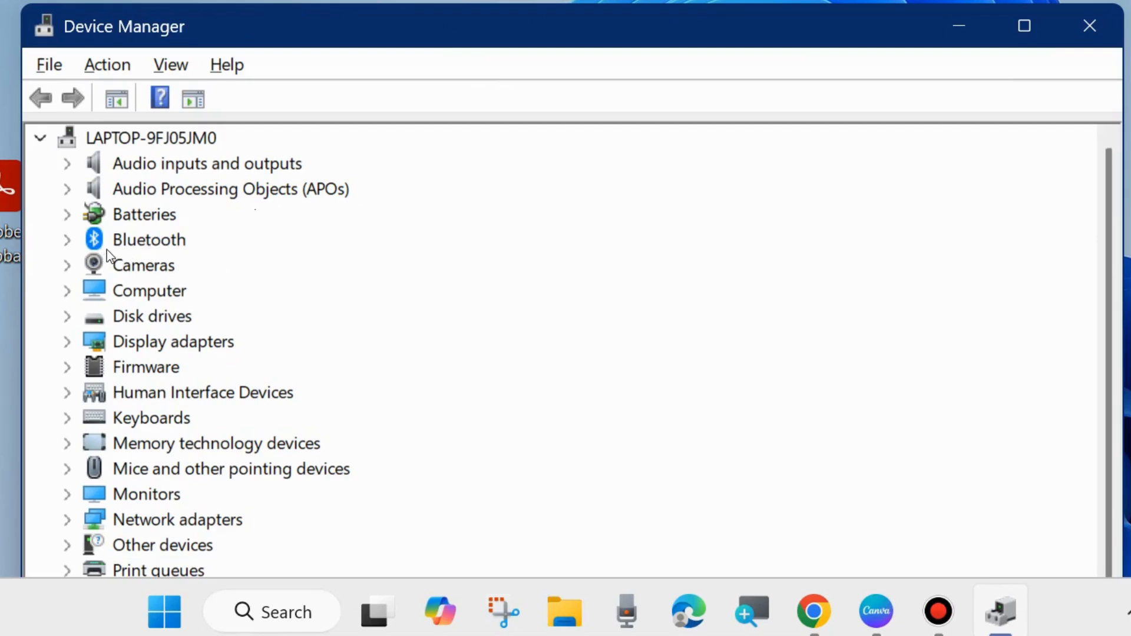
pyautogui.click(71, 242)
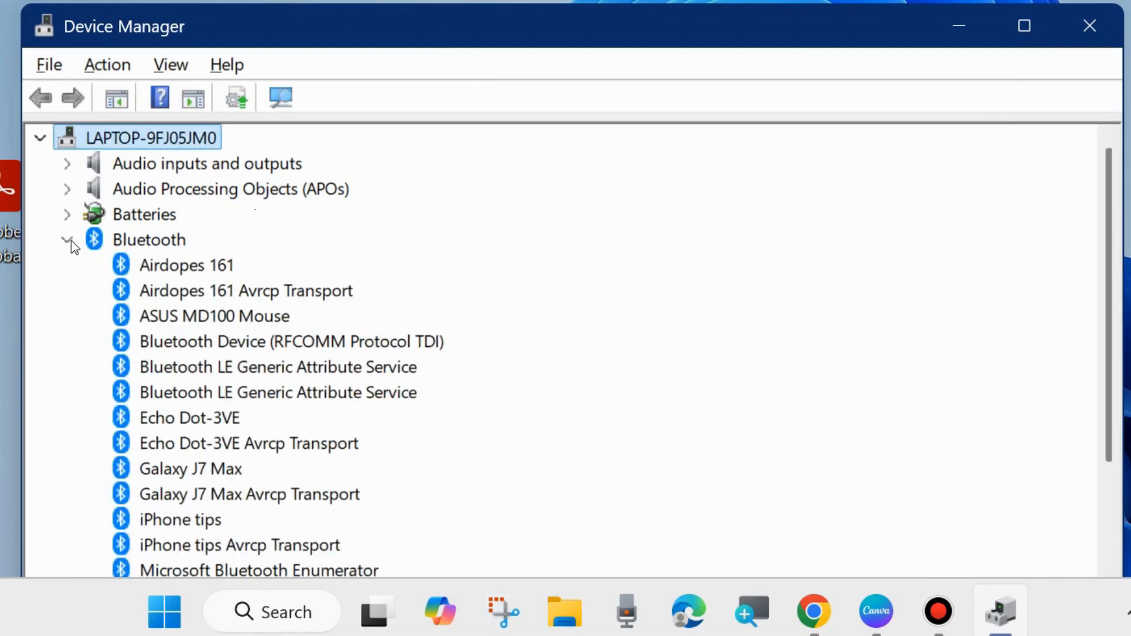
pyautogui.scroll(-4, 262, 302)
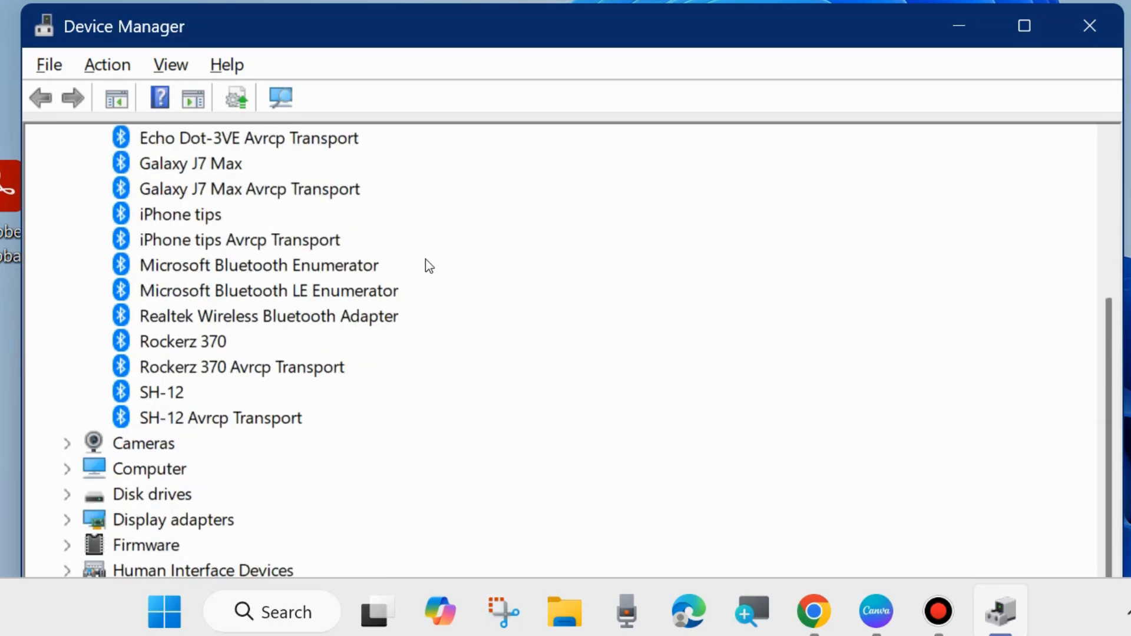
# - Run an automatic driver search for the Microsoft Bluetooth LE Enumerator, then close the update wizard and Device Manager
pyautogui.rightClick(182, 293)
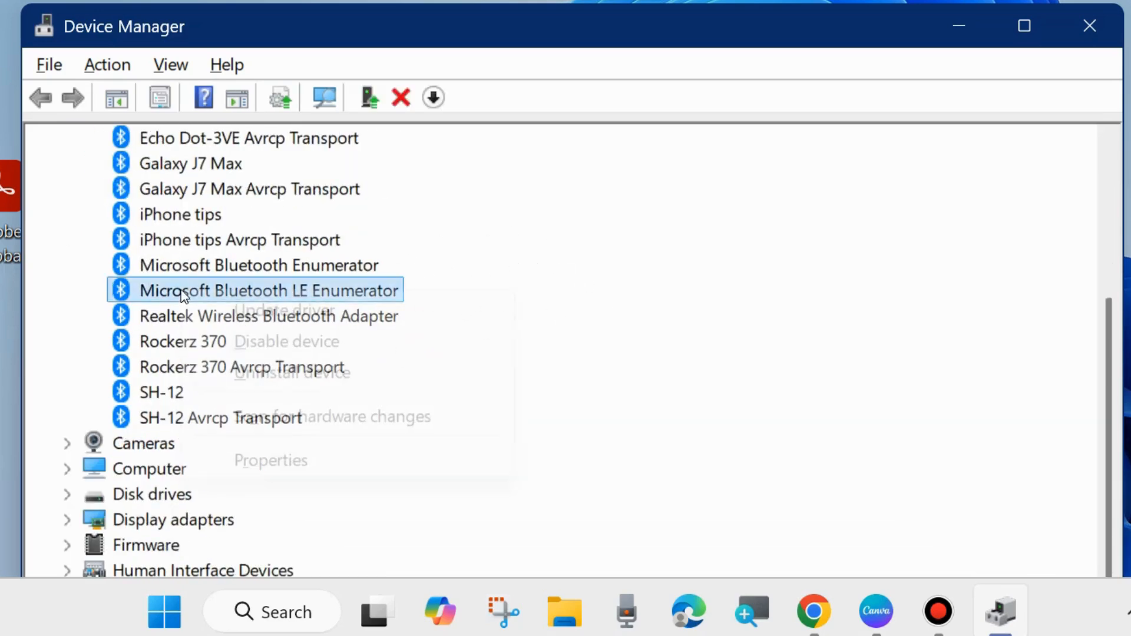
pyautogui.click(277, 310)
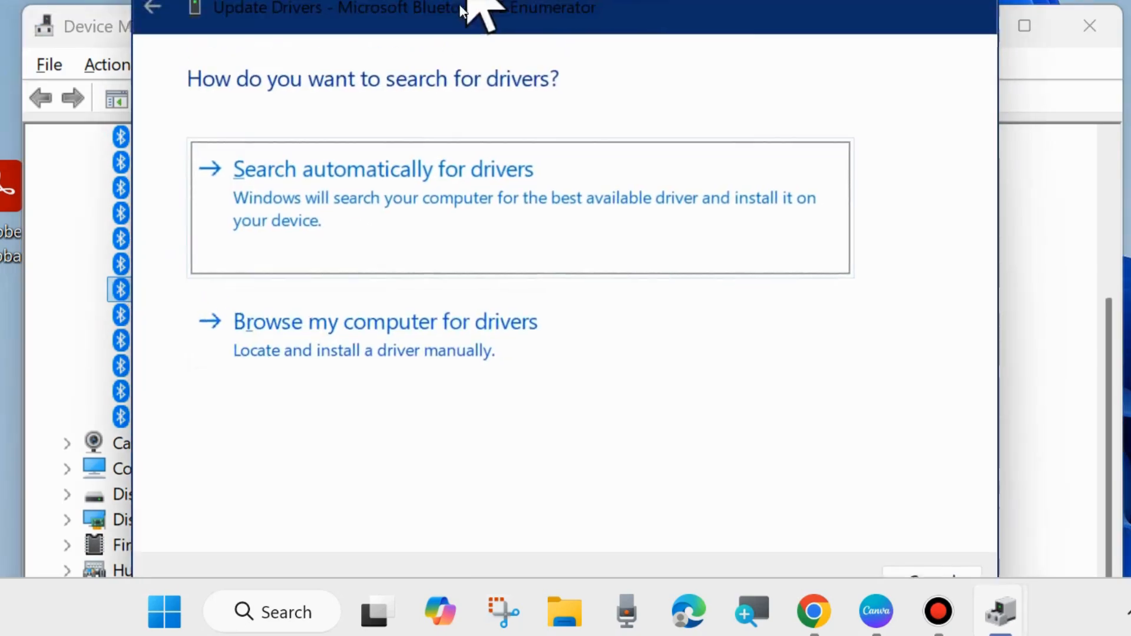
pyautogui.moveTo(459, 8); pyautogui.dragTo(449, 70)
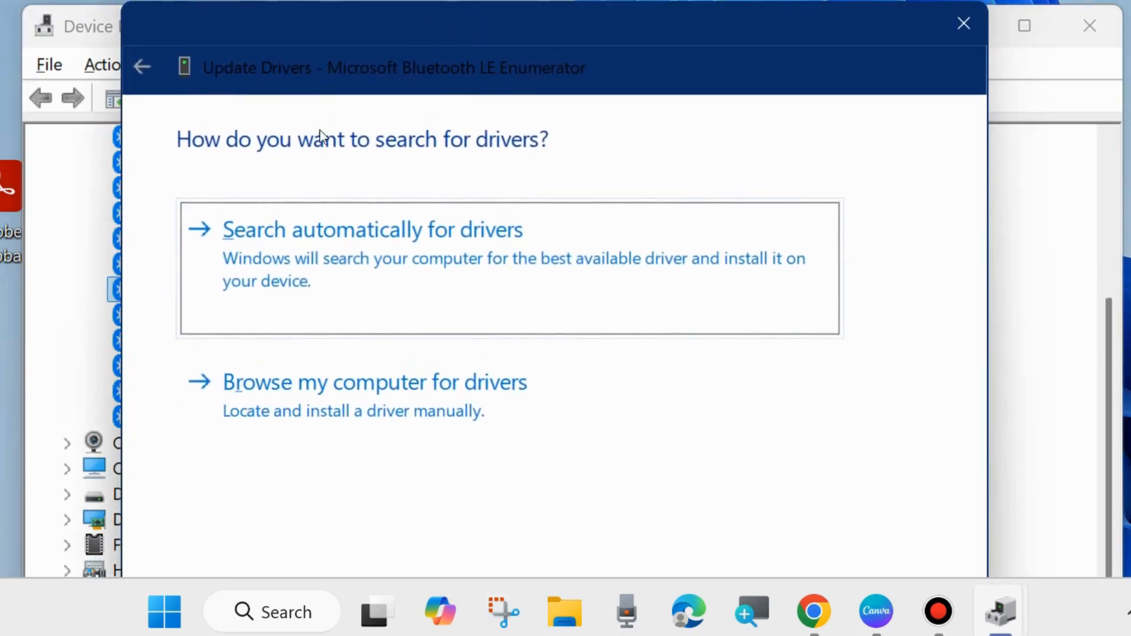
pyautogui.click(327, 238)
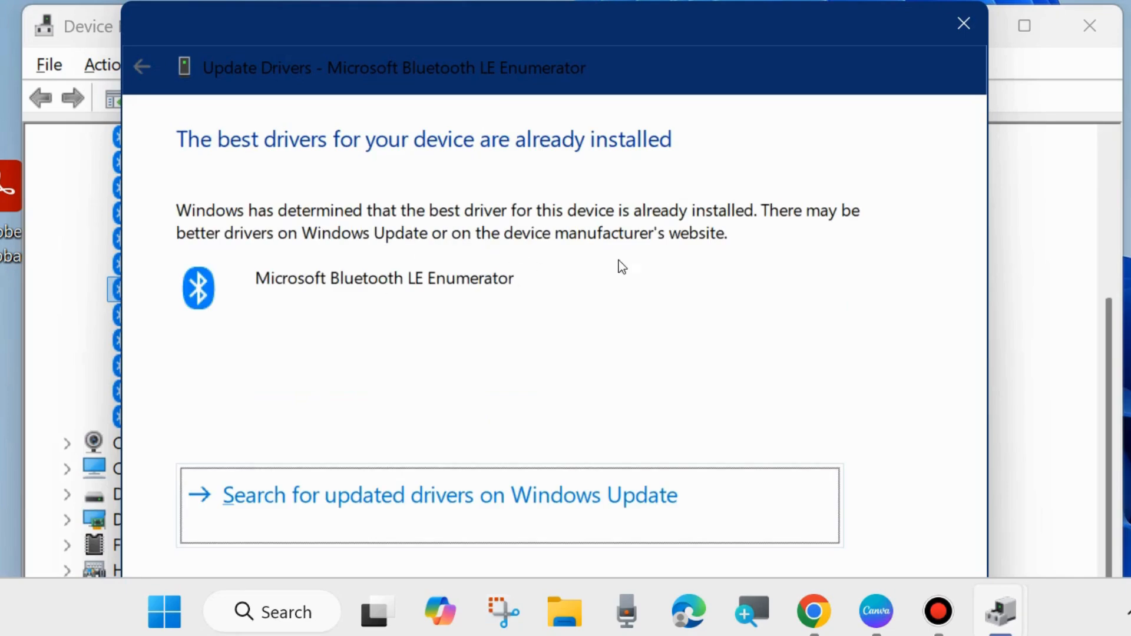
pyautogui.click(960, 27)
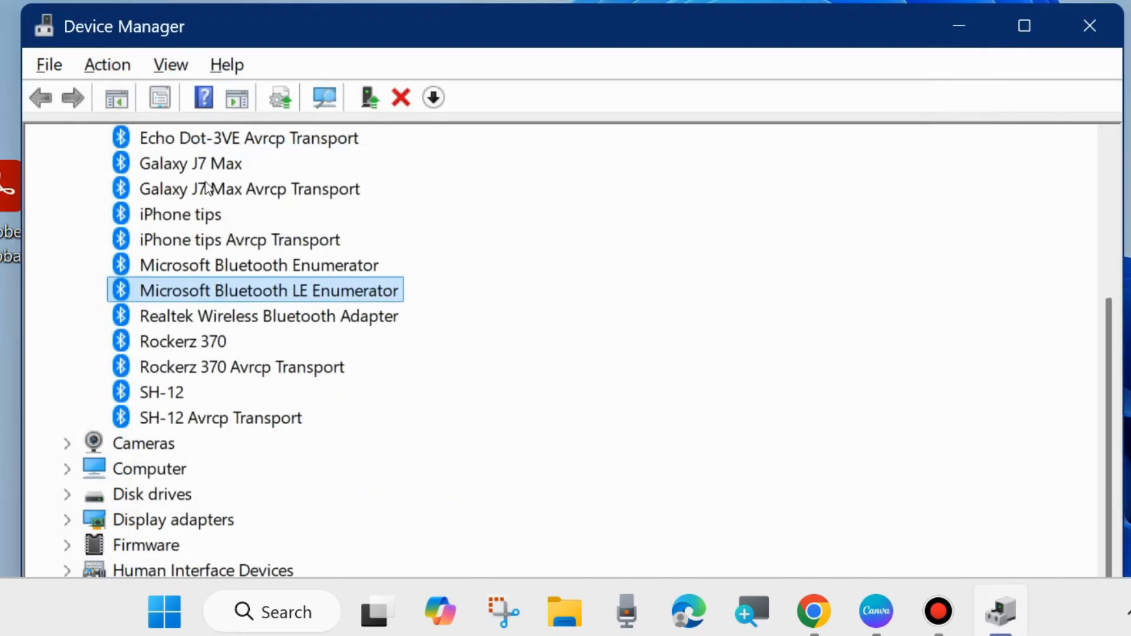
pyautogui.scroll(3, 198, 300)
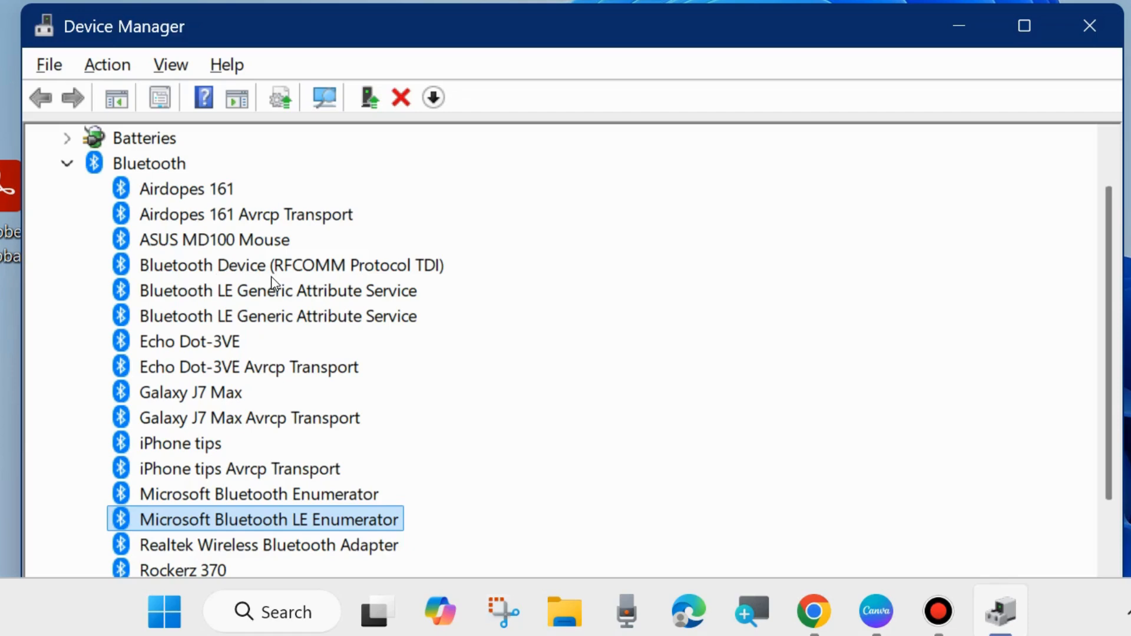
pyautogui.click(1089, 25)
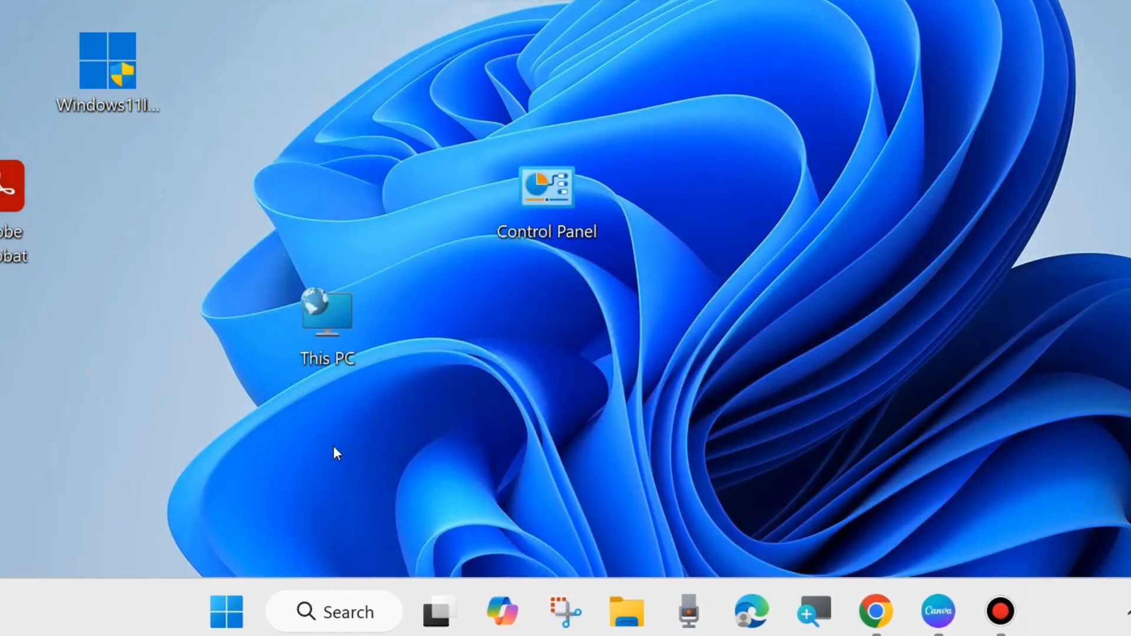
# - Open the Bluetooth & devices settings and display the full list of devices
pyautogui.rightClick(226, 607)
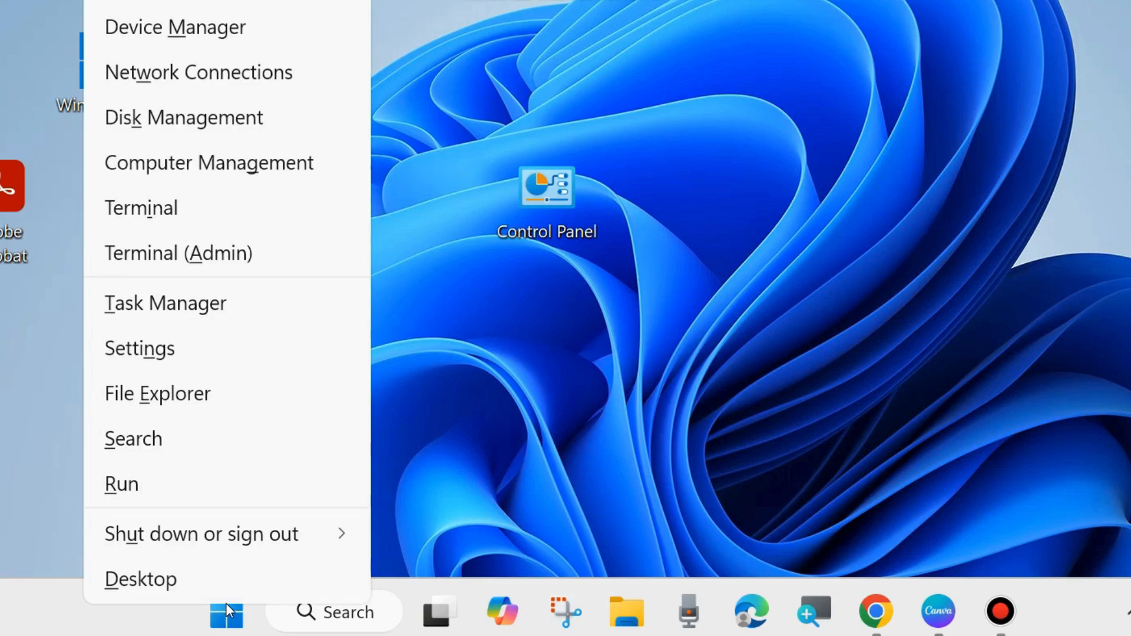
pyautogui.click(147, 347)
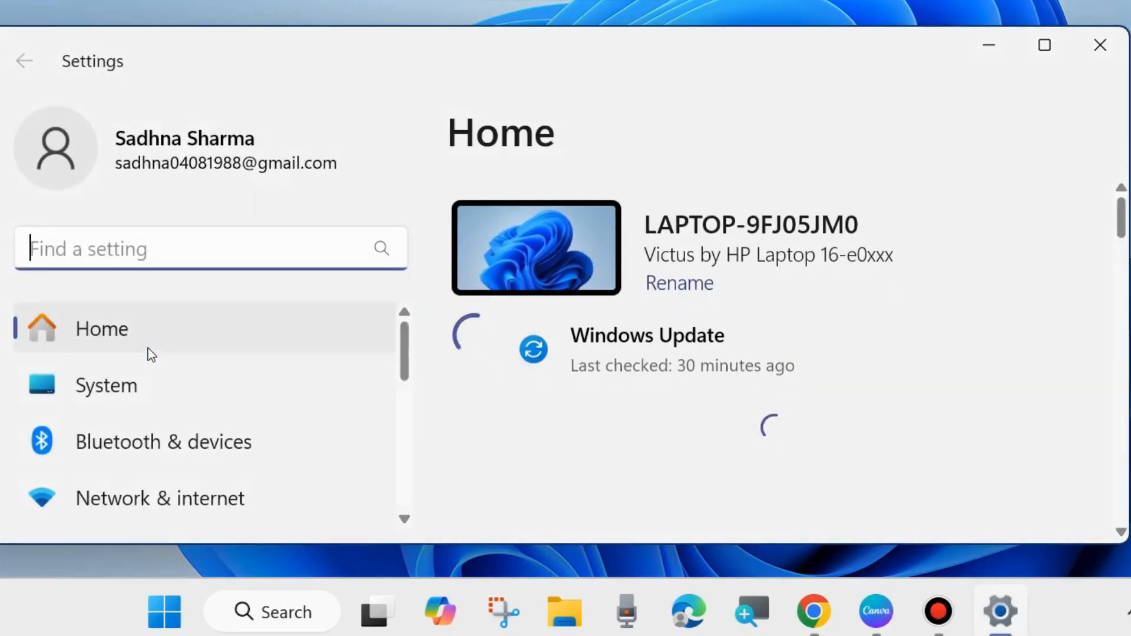
pyautogui.click(154, 450)
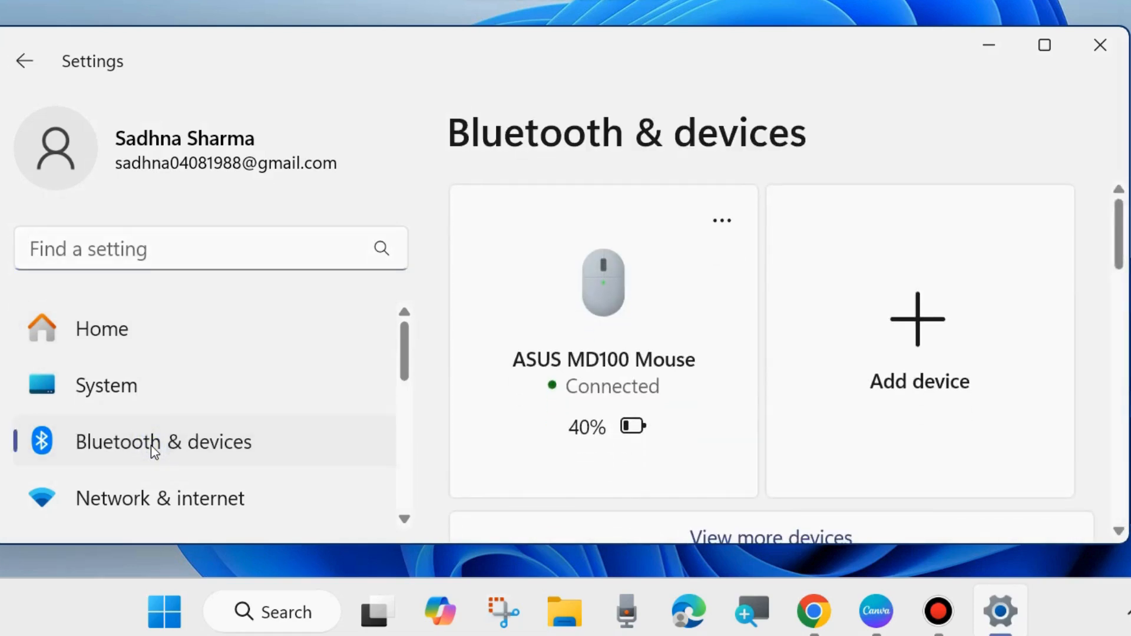
pyautogui.scroll(-2, 857, 427)
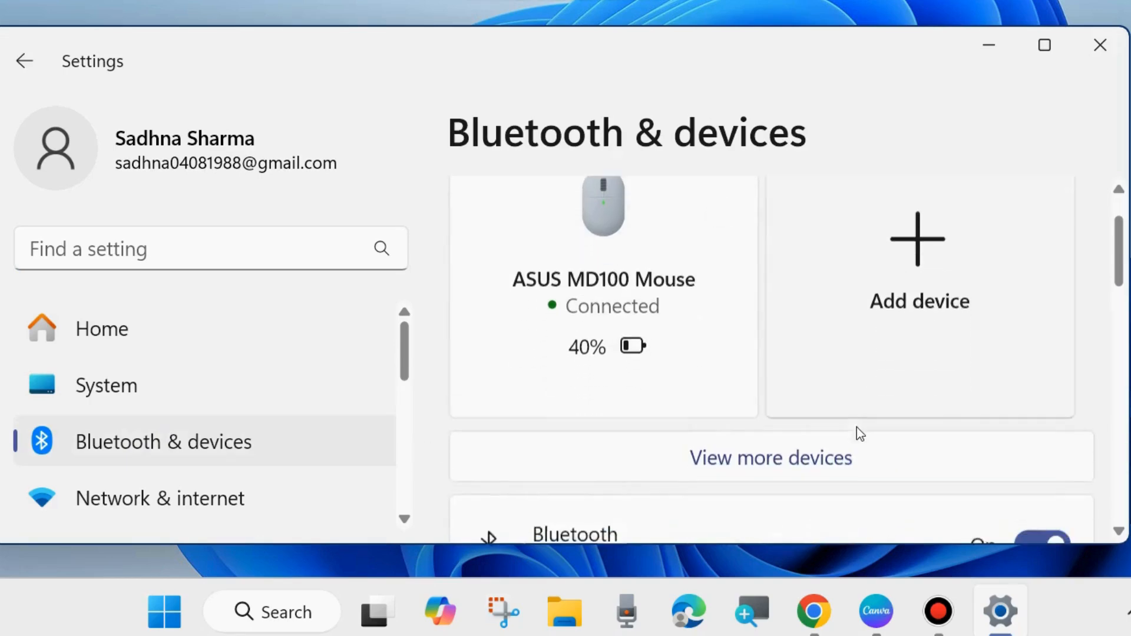
pyautogui.click(762, 435)
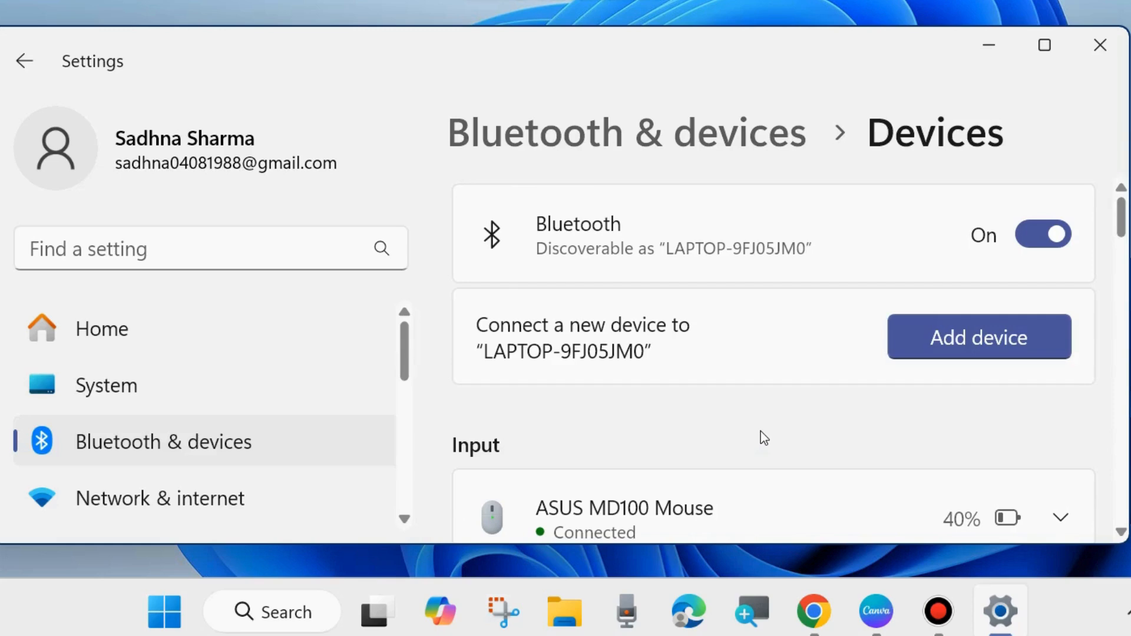
# - Open More Bluetooth settings from the related settings of the Devices page
pyautogui.scroll(-5, 762, 433)
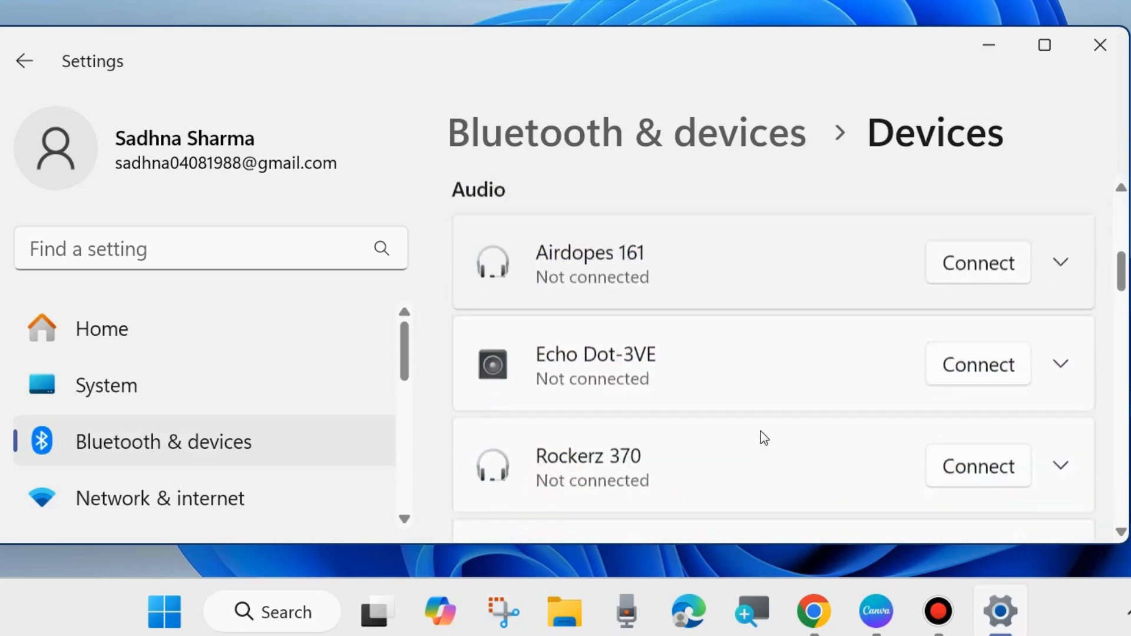
pyautogui.scroll(-8, 761, 433)
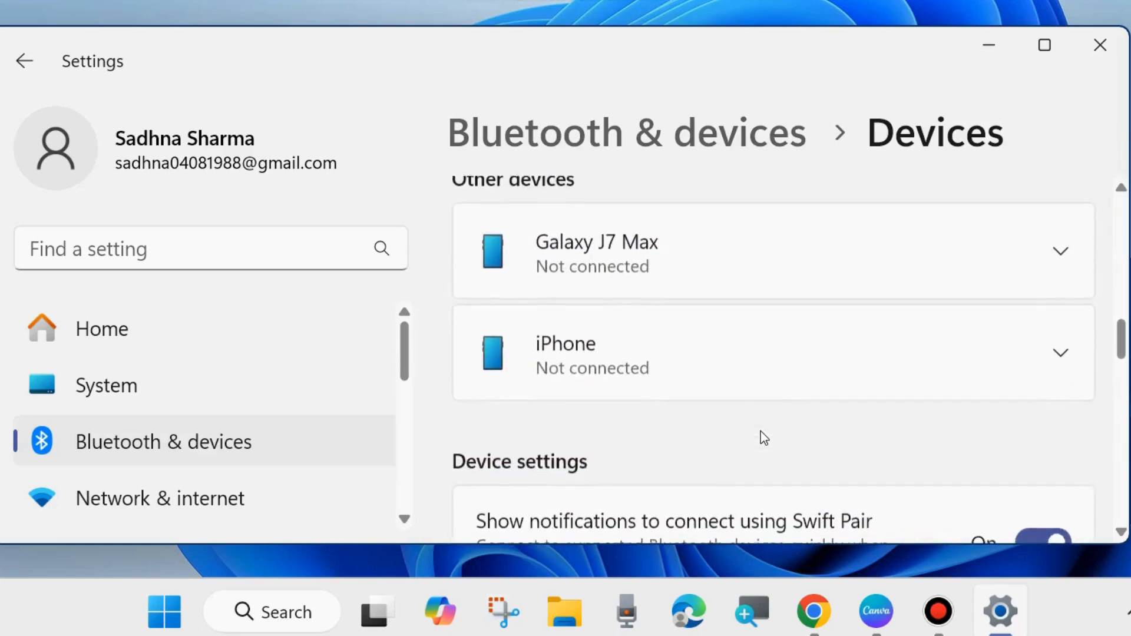
pyautogui.scroll(-8, 761, 431)
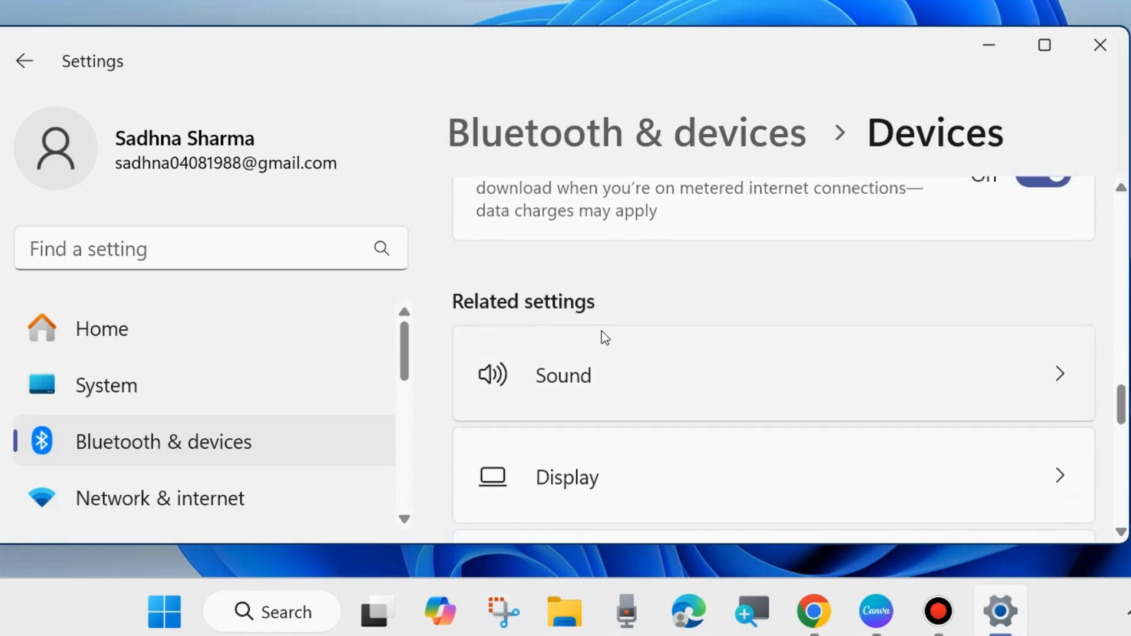
pyautogui.scroll(-4, 648, 410)
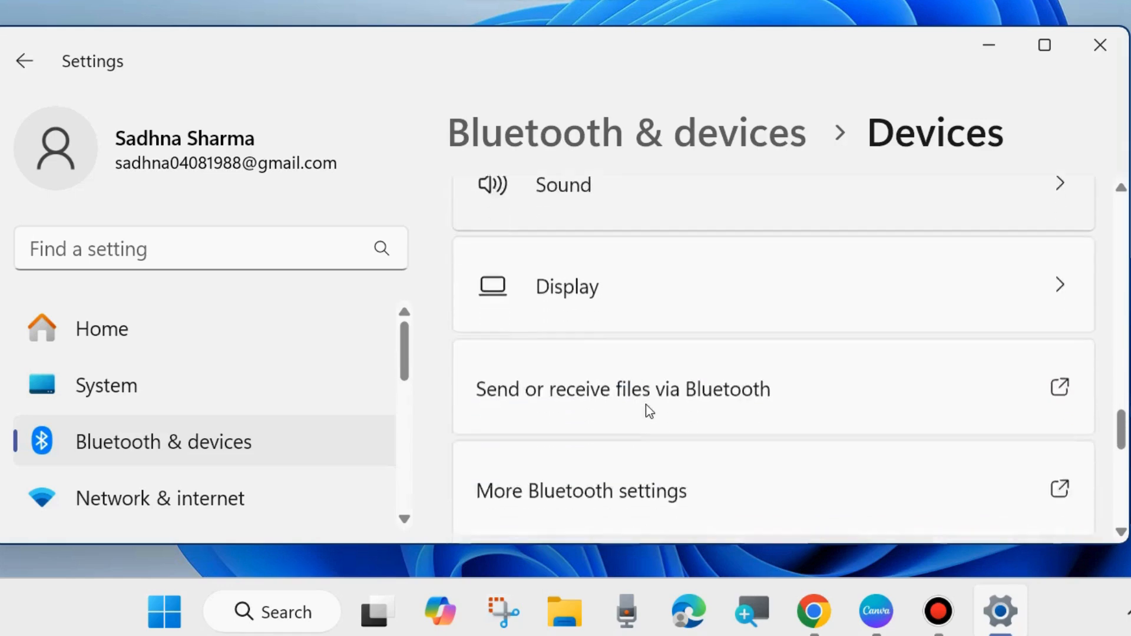
pyautogui.scroll(-2, 646, 407)
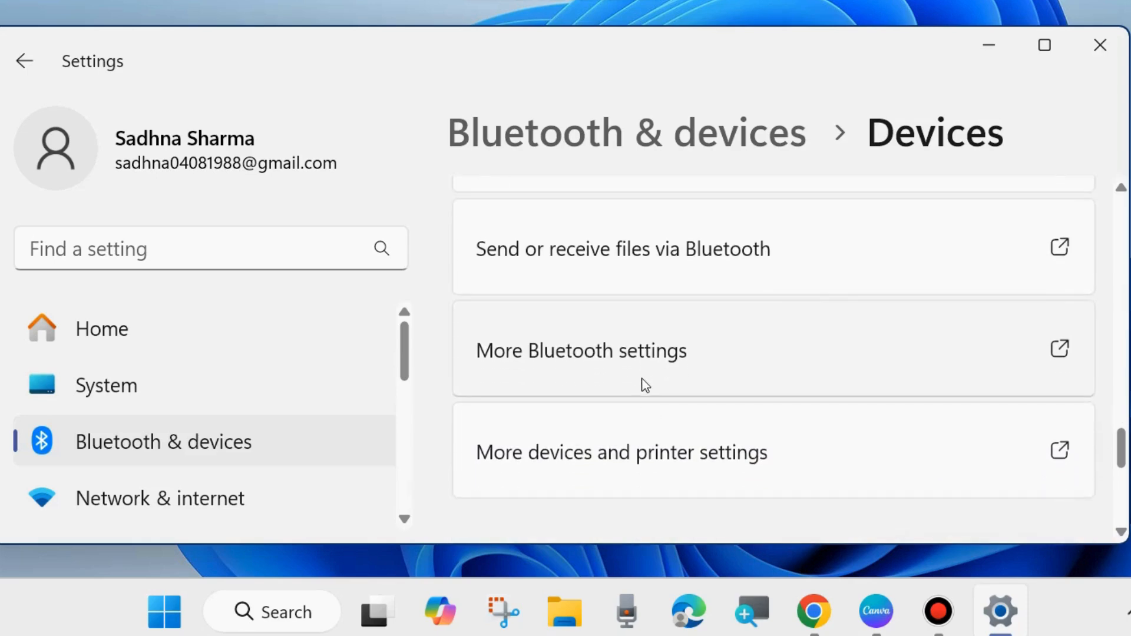
pyautogui.click(585, 353)
# - Review the Bluetooth discovery and notification options, accept them, and close the Settings window
pyautogui.moveTo(406, 1); pyautogui.dragTo(619, 23)
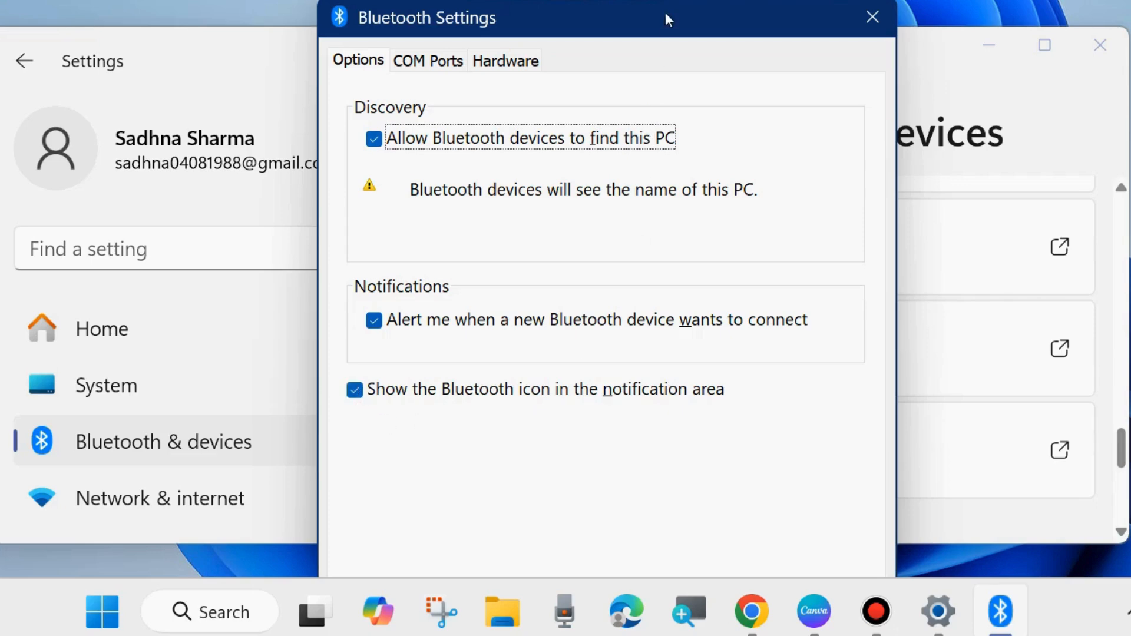
pyautogui.moveTo(666, 14); pyautogui.dragTo(688, 0)
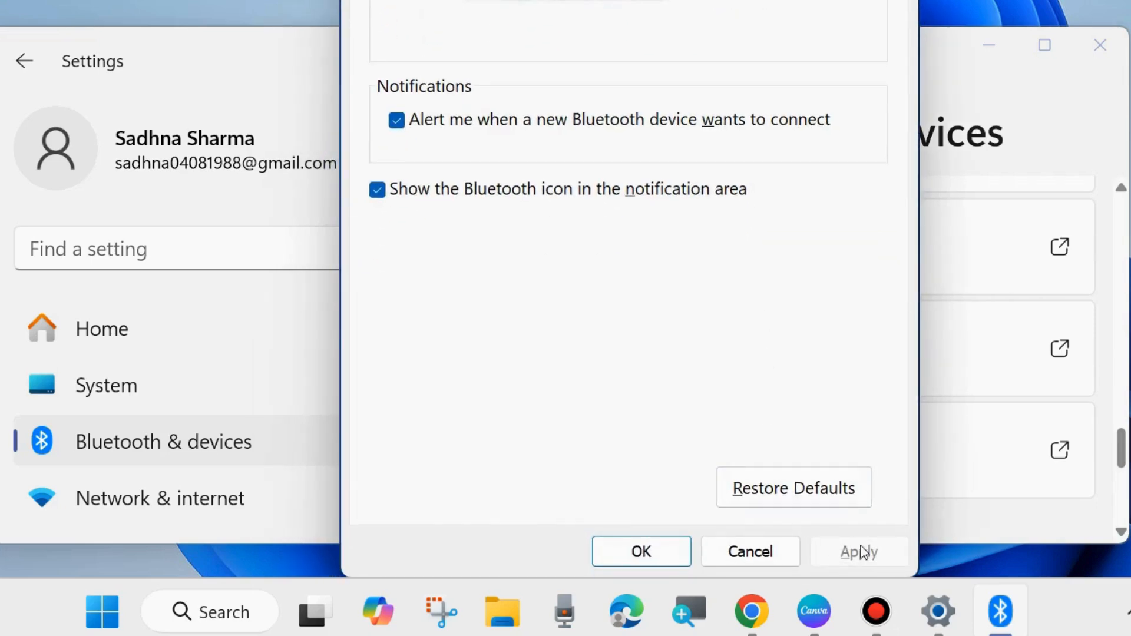
pyautogui.click(628, 554)
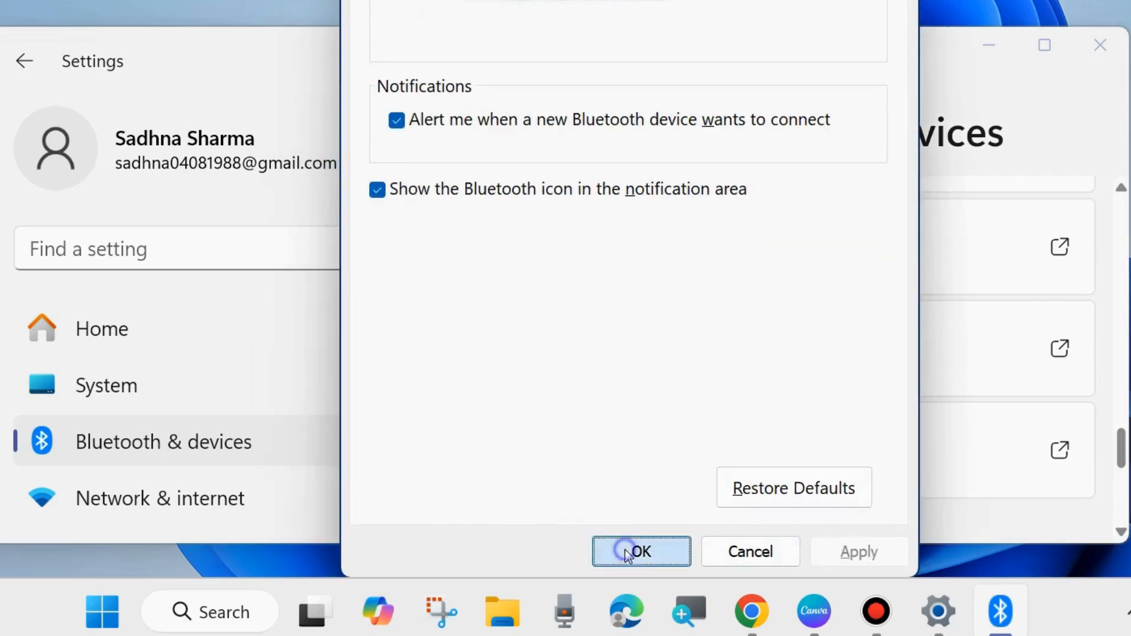
pyautogui.click(1100, 45)
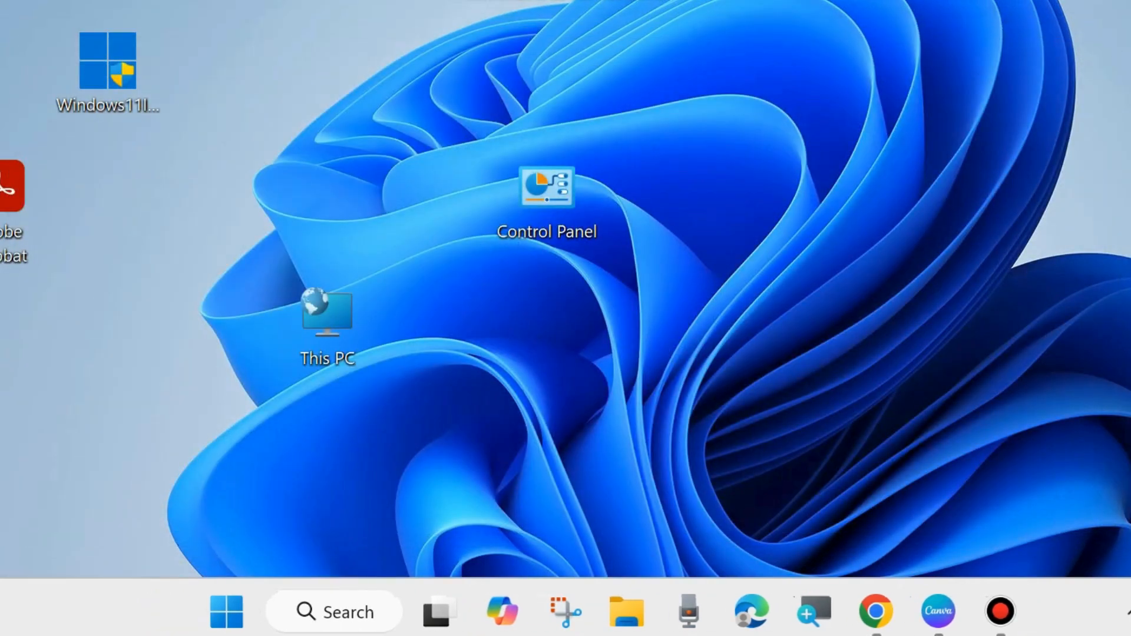
# - Launch the Services console with the Run command services.msc
pyautogui.rightClick(233, 607)
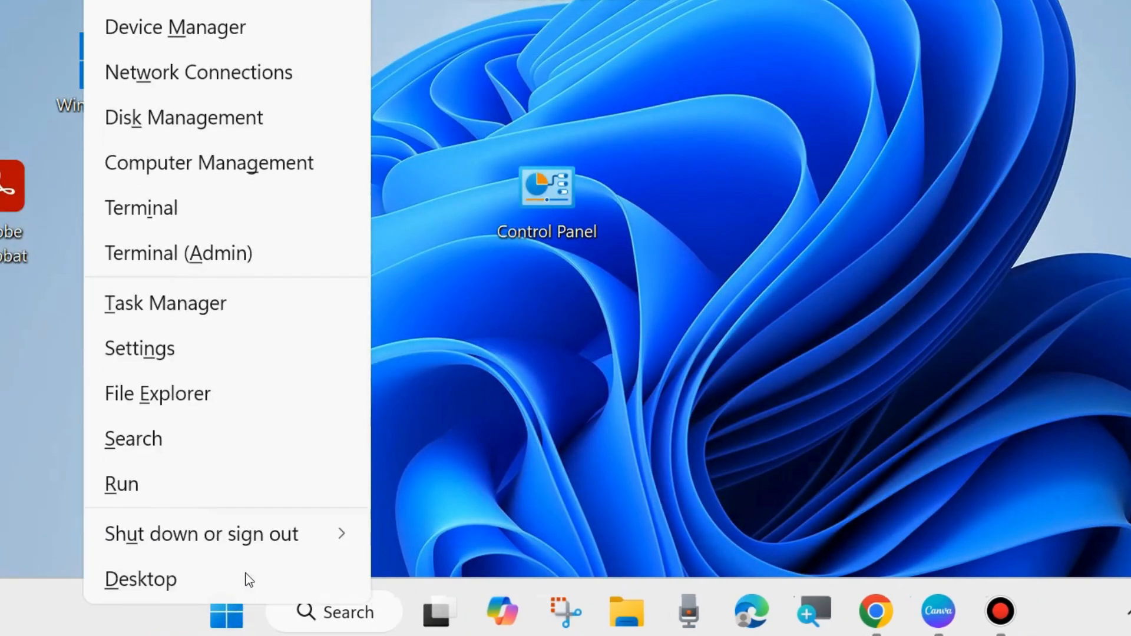
pyautogui.click(138, 484)
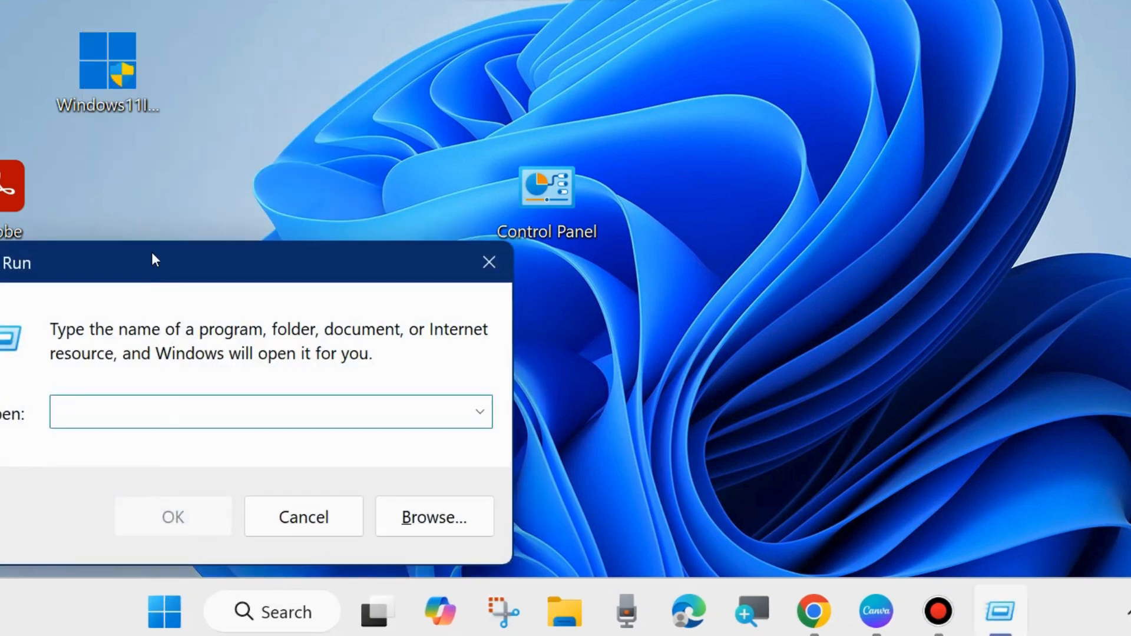
pyautogui.moveTo(151, 252); pyautogui.dragTo(531, 113)
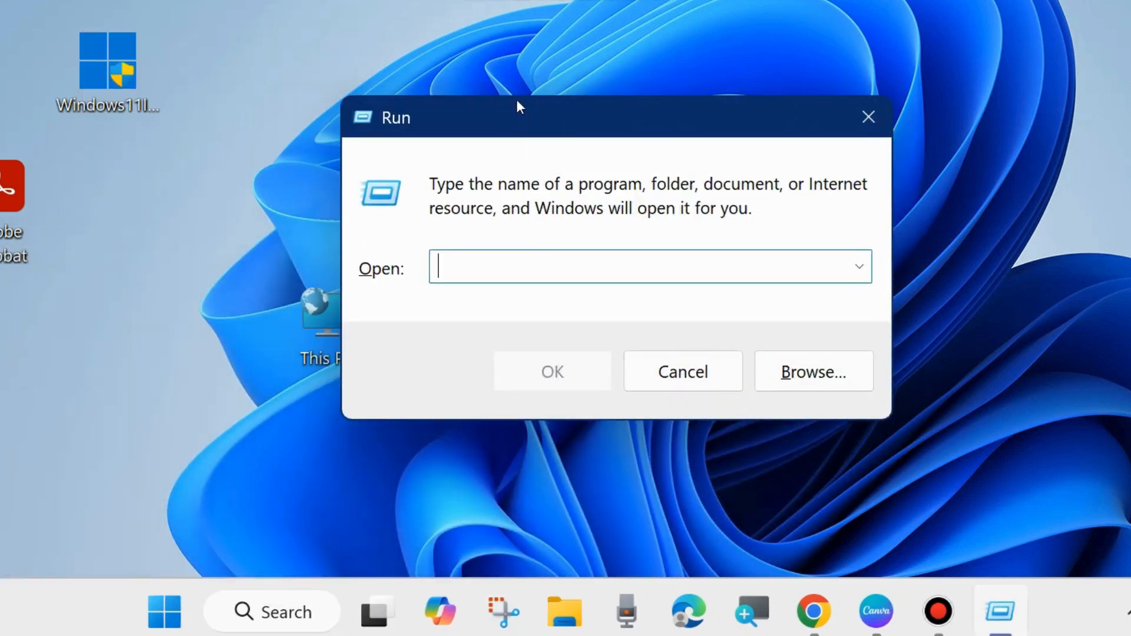
pyautogui.write('serv')
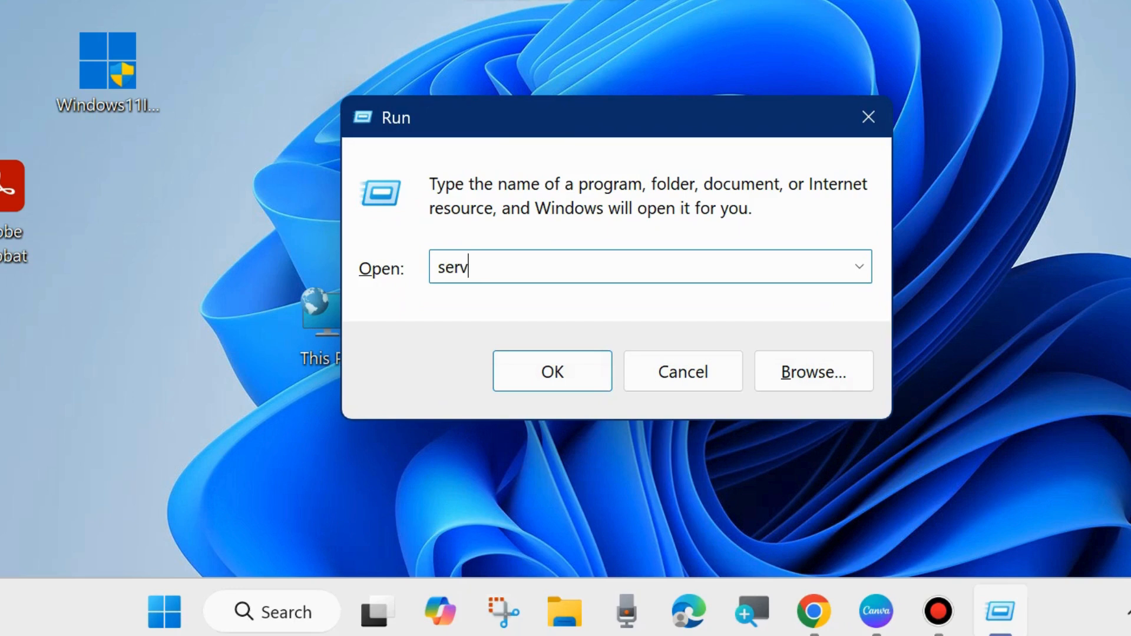
pyautogui.write('ices.msc')
pyautogui.click(557, 380)
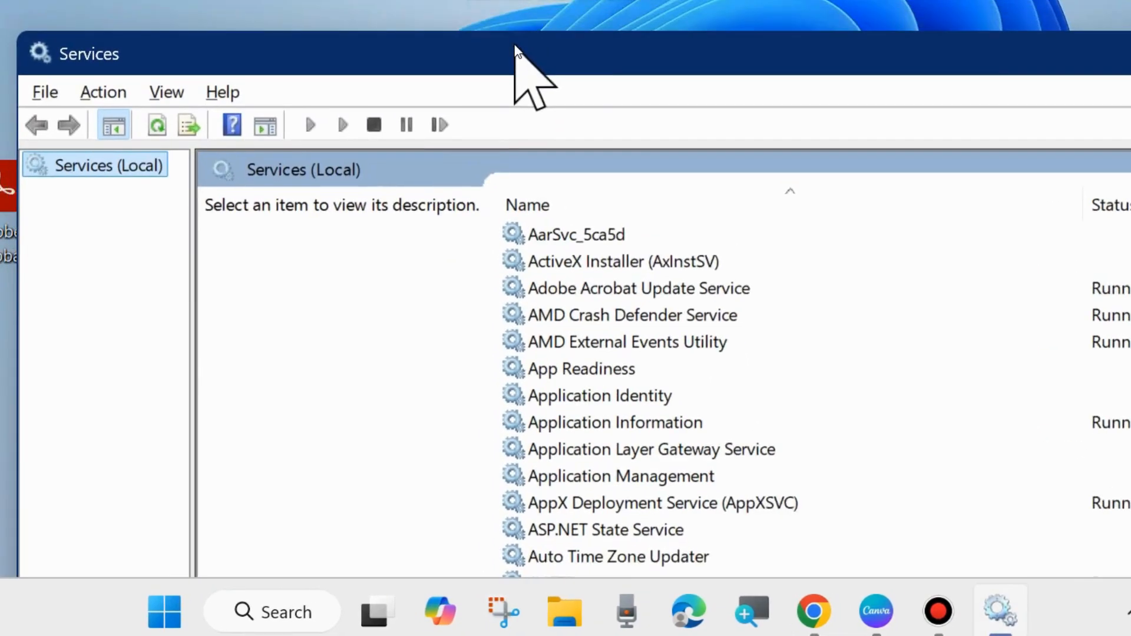
# - Locate Bluetooth Support Service in the services list and open its properties
pyautogui.moveTo(516, 50); pyautogui.dragTo(475, 18)
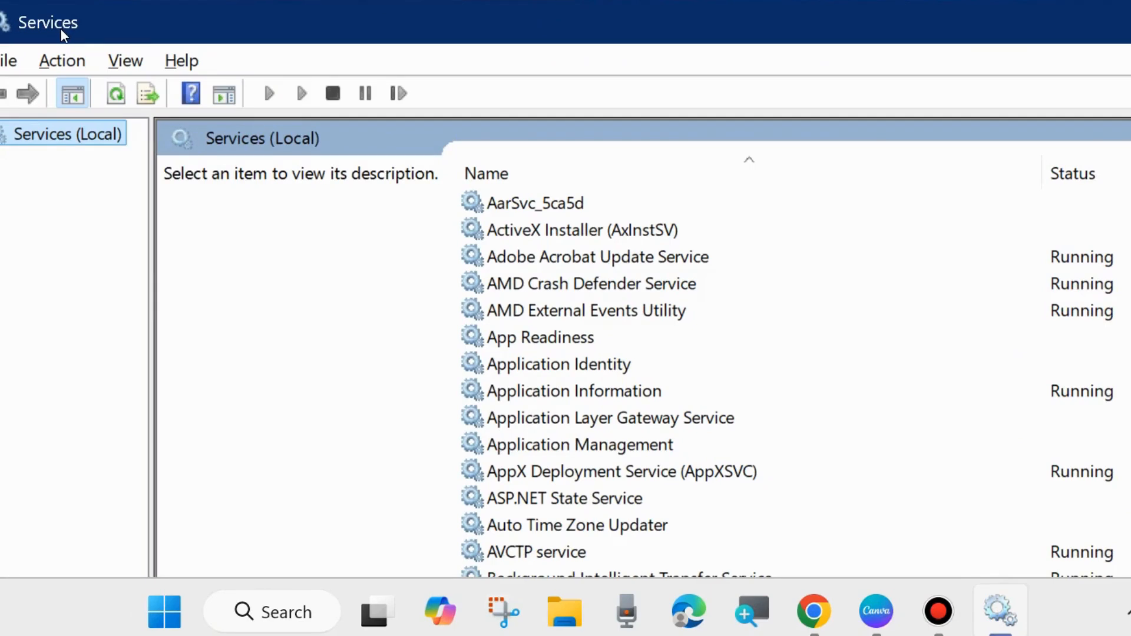
pyautogui.scroll(-4, 560, 392)
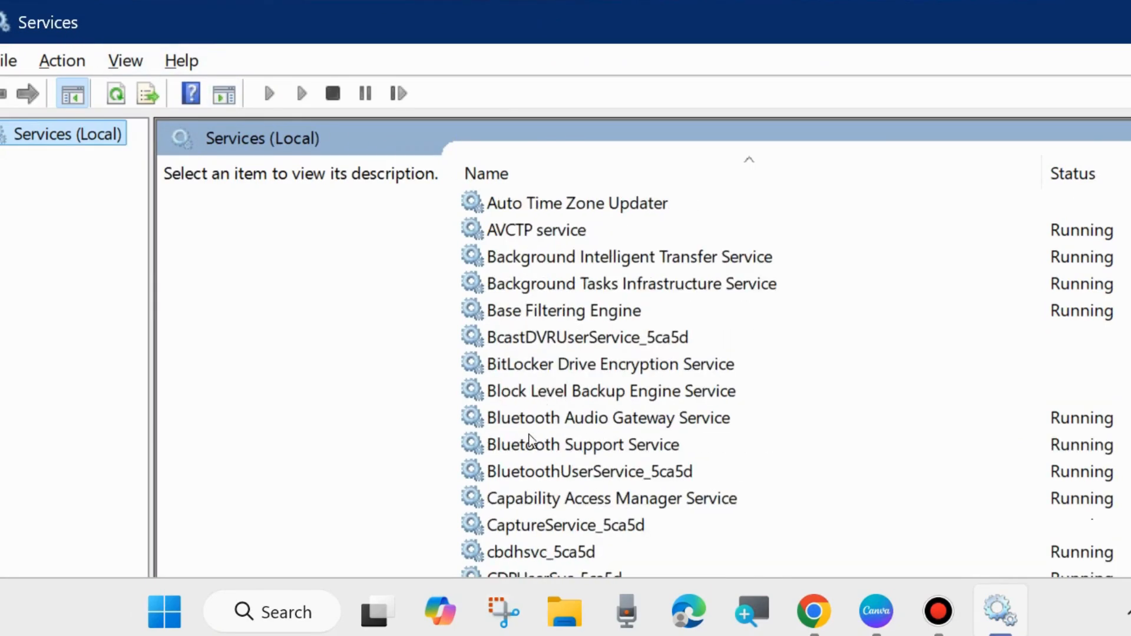
pyautogui.click(574, 446)
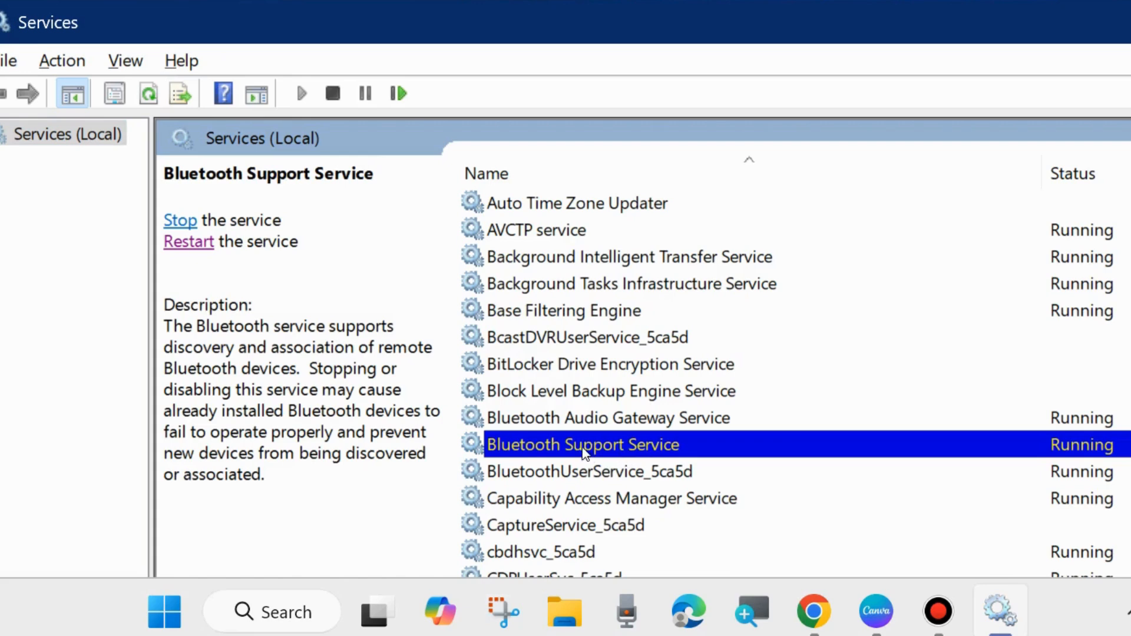
pyautogui.rightClick(575, 447)
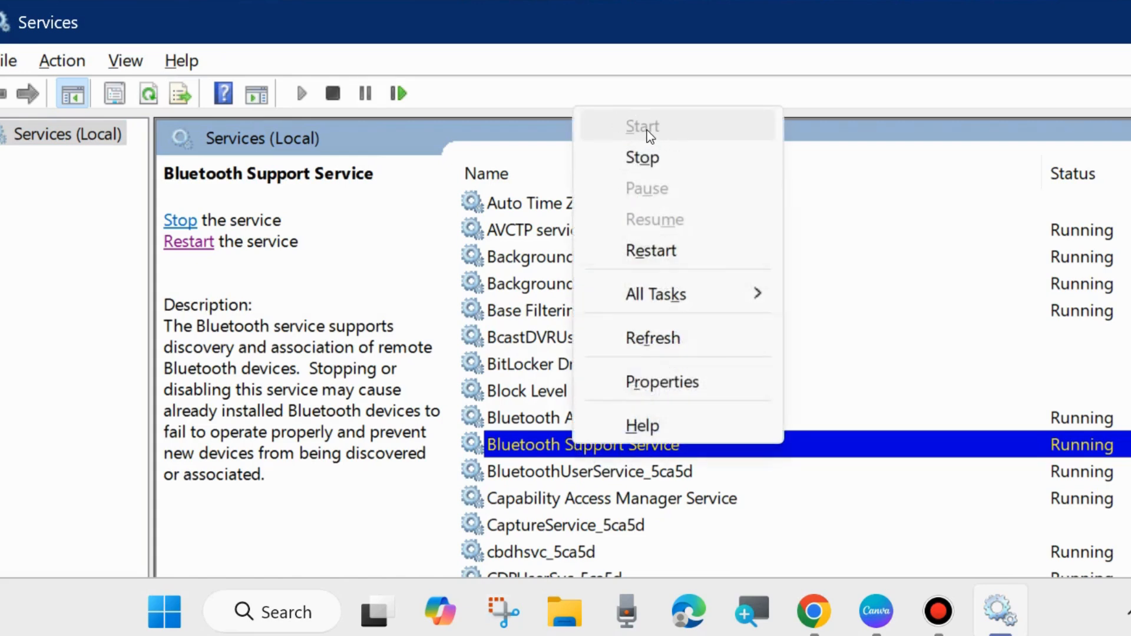
pyautogui.click(537, 443)
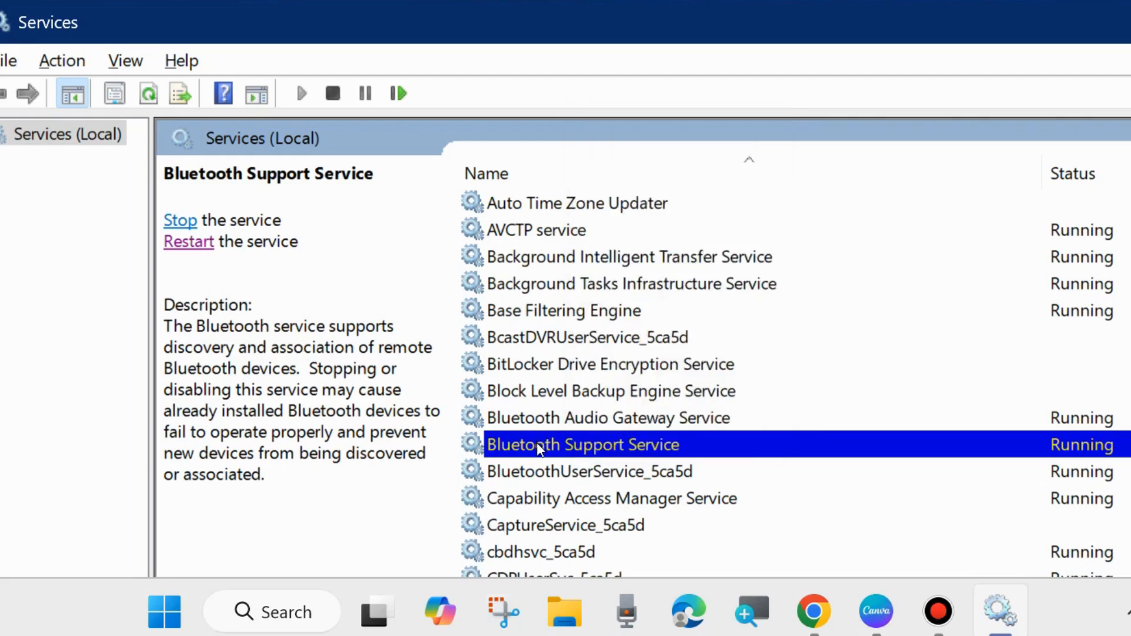
pyautogui.doubleClick(548, 447)
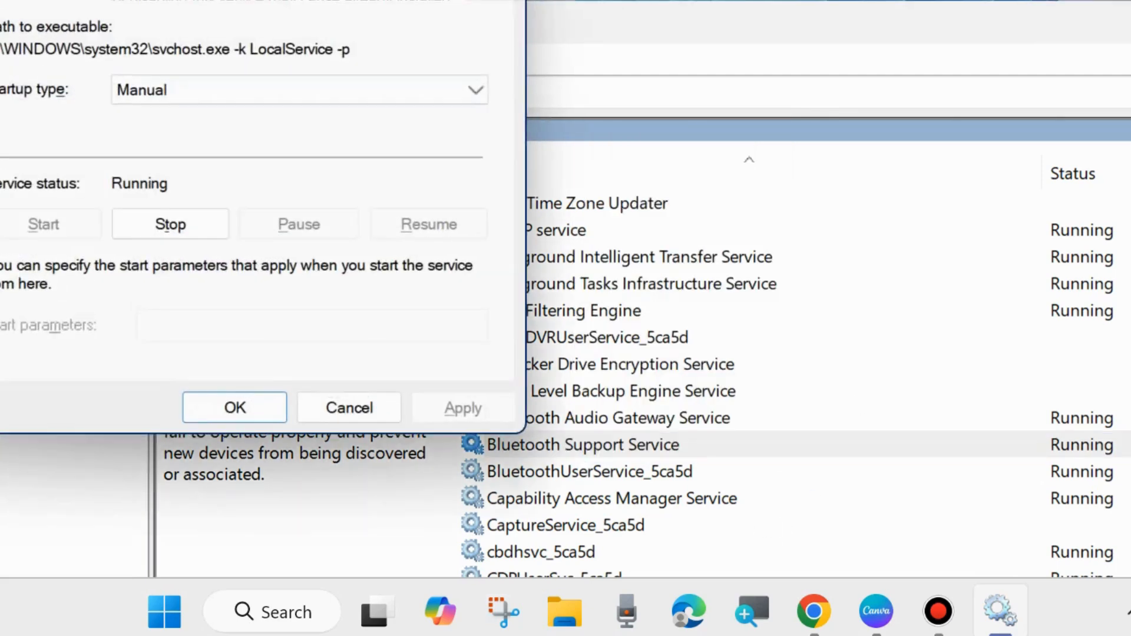
pyautogui.moveTo(324, 0); pyautogui.dragTo(662, 21)
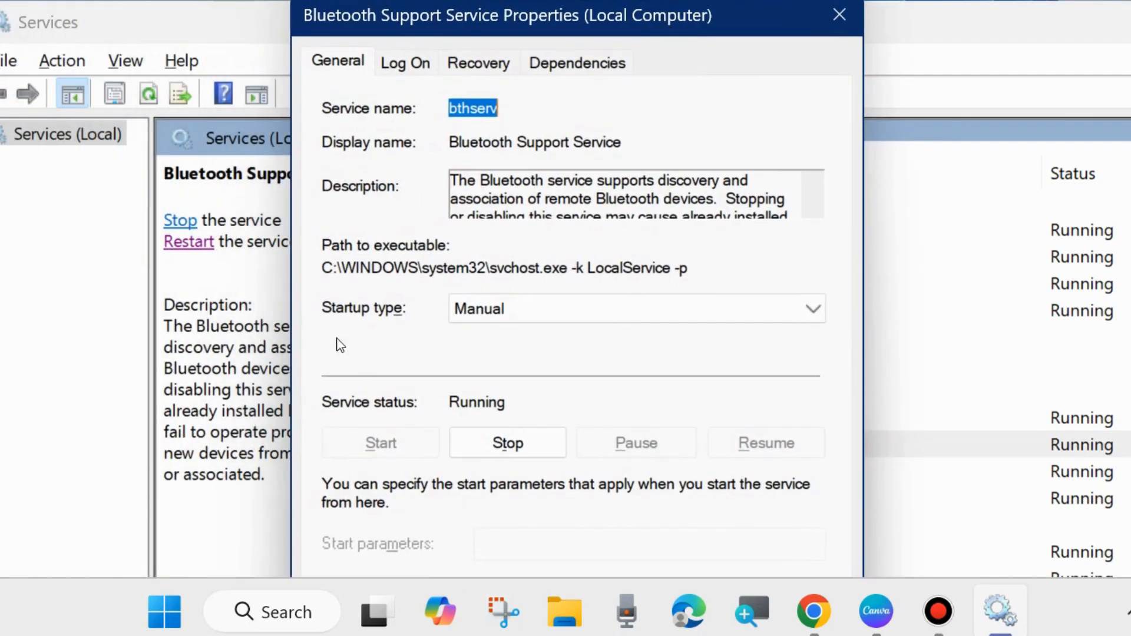
# - Set the Bluetooth Support Service startup type to Automatic, apply the change, and close the Services console
pyautogui.click(550, 310)
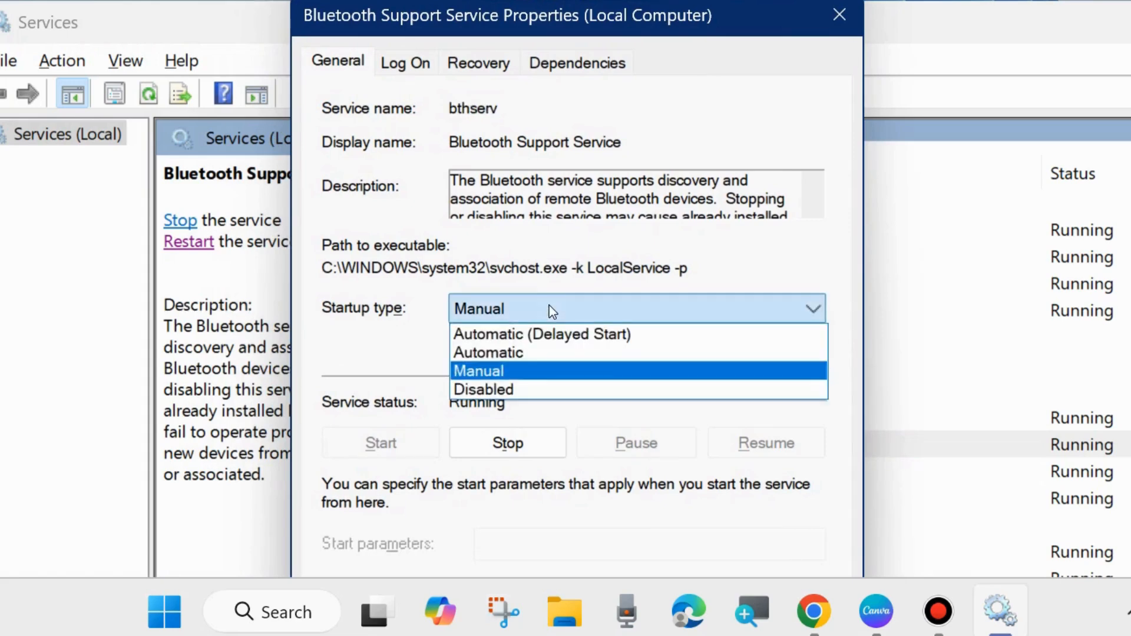
pyautogui.click(525, 354)
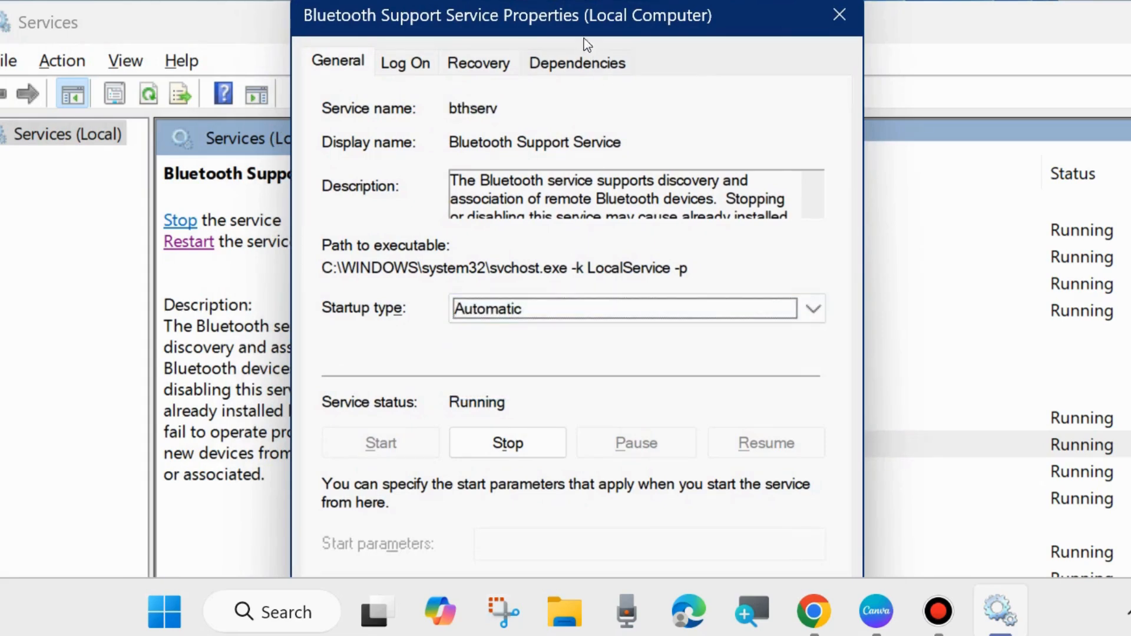
pyautogui.moveTo(565, 17); pyautogui.dragTo(575, 0)
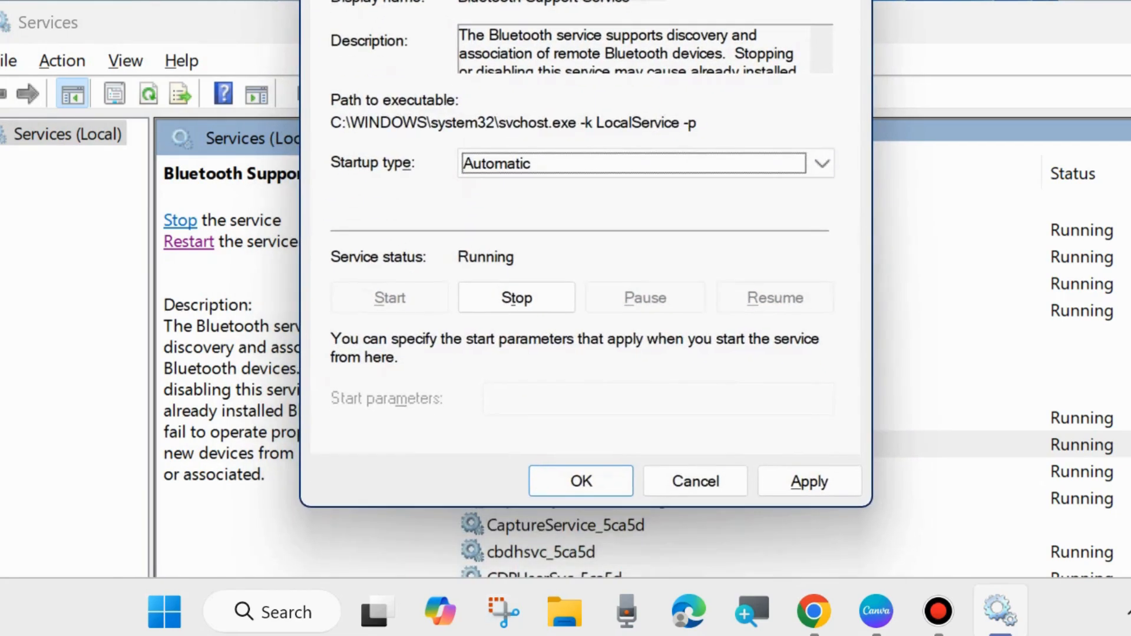
pyautogui.click(808, 484)
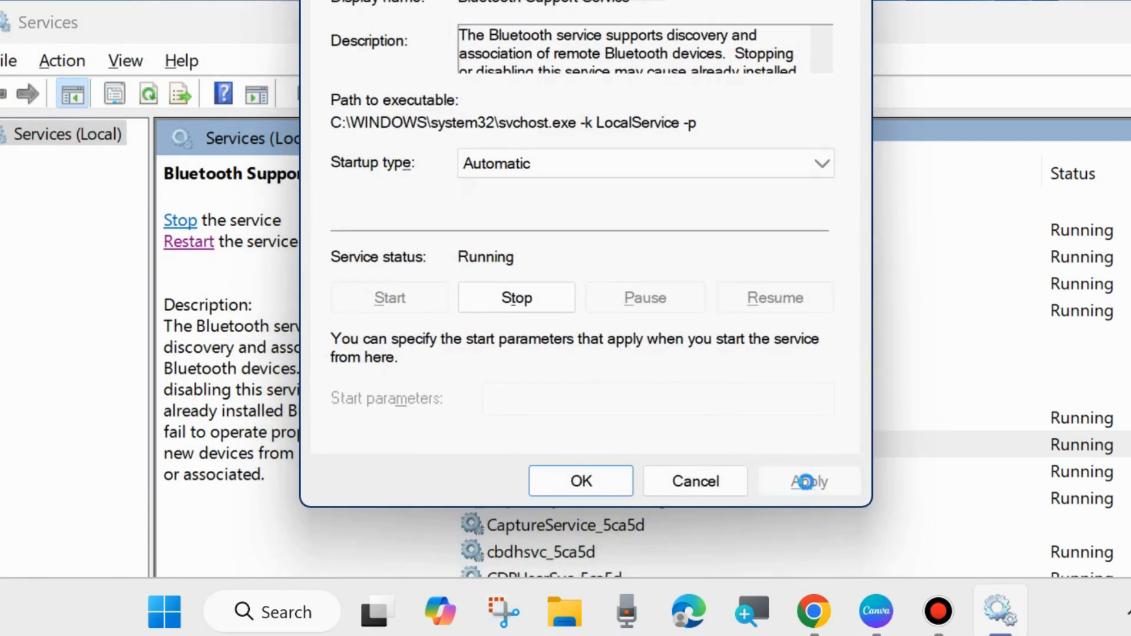
pyautogui.click(588, 486)
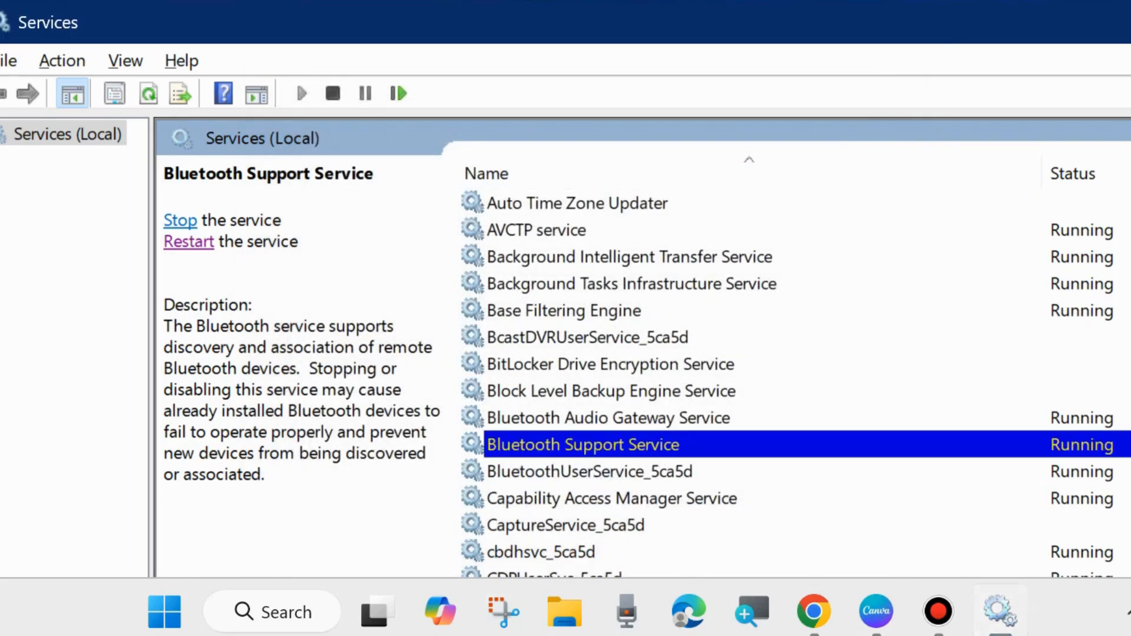
pyautogui.hotkey('alt', 'F4')
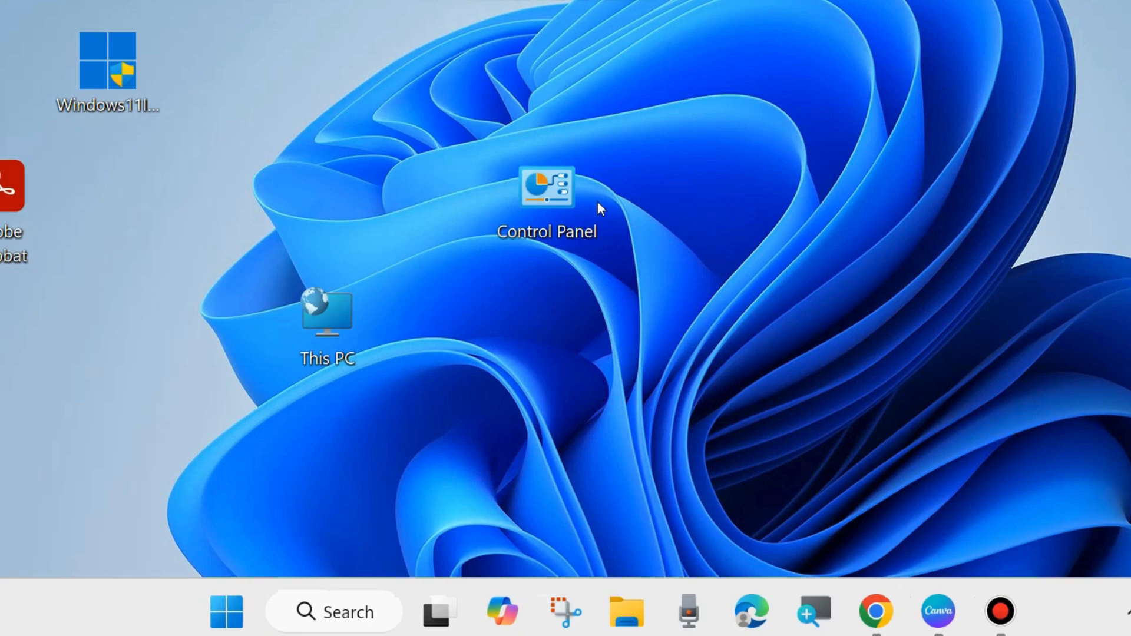
# - Open Control Panel from the desktop
pyautogui.click(545, 191)
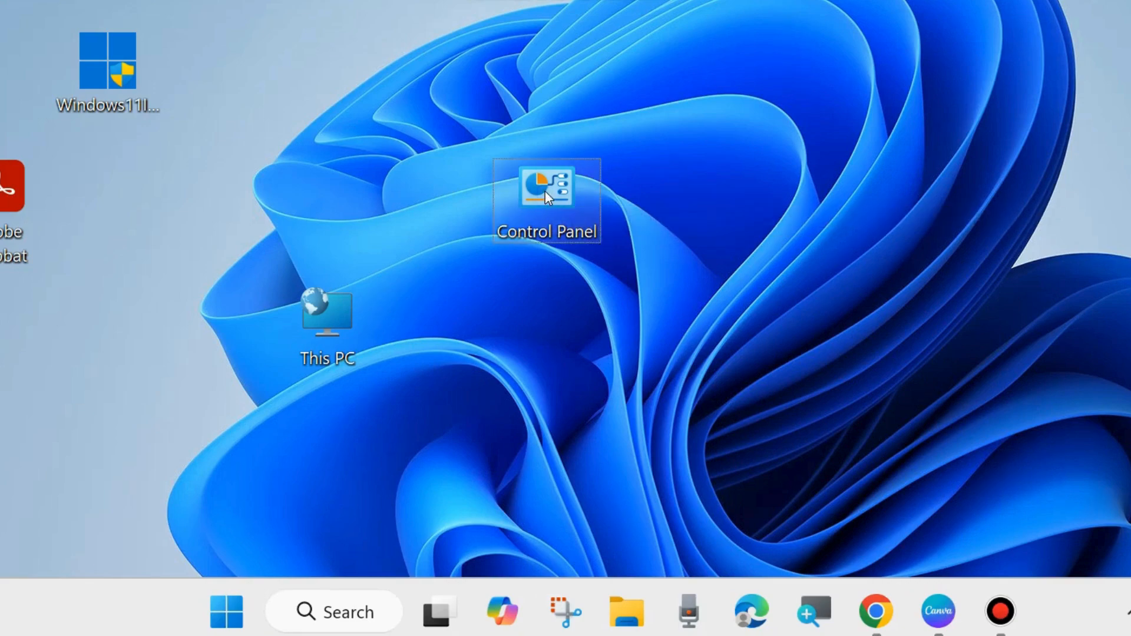
pyautogui.doubleClick(546, 191)
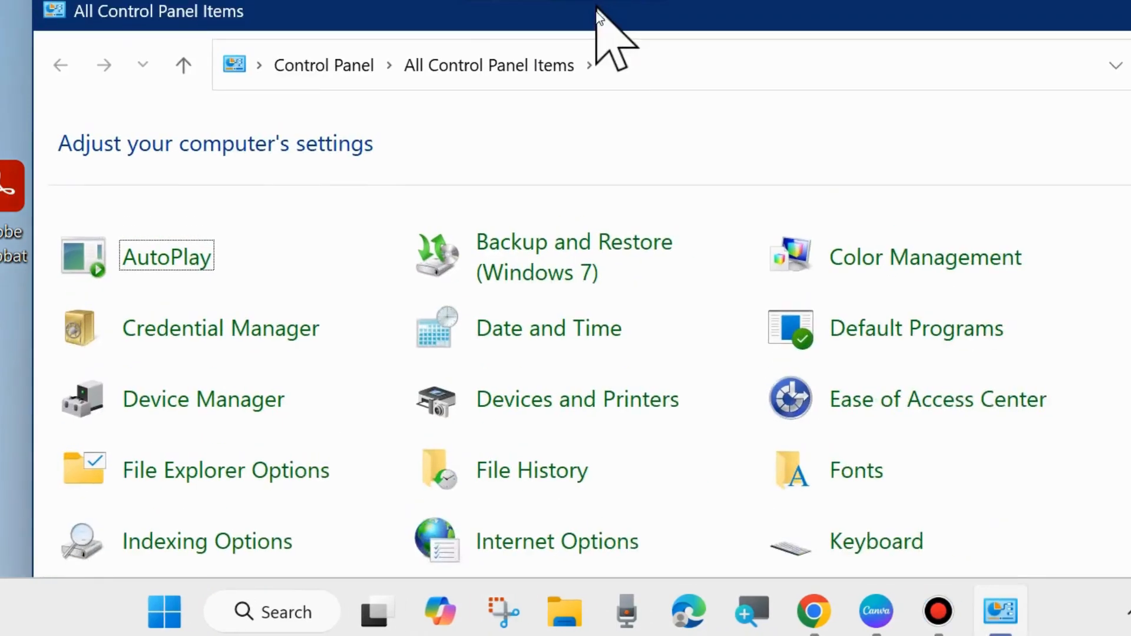
# - Open Power Options in Control Panel and go to the settings for what the power button does
pyautogui.moveTo(596, 8); pyautogui.dragTo(564, 36)
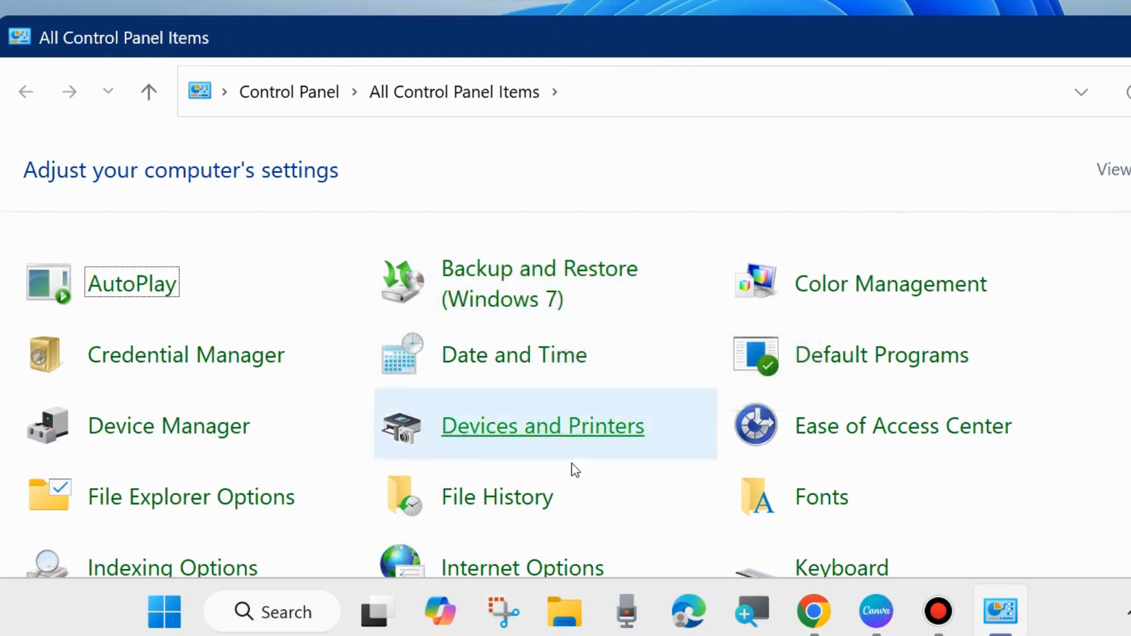
pyautogui.scroll(-2, 498, 450)
pyautogui.scroll(-2, 499, 448)
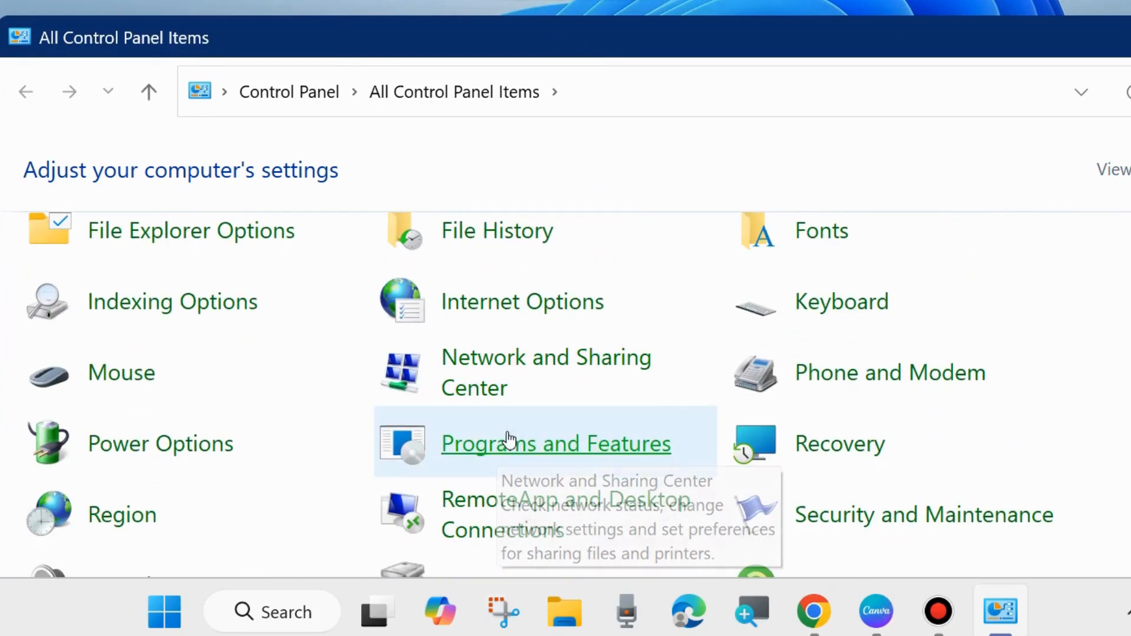
pyautogui.click(138, 455)
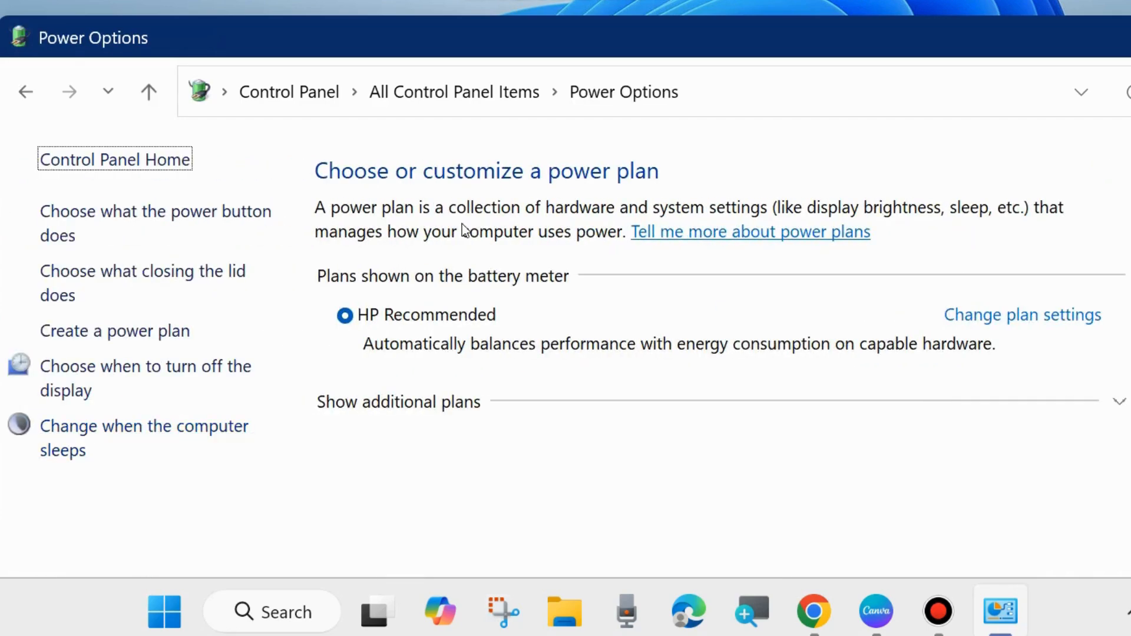
pyautogui.click(153, 223)
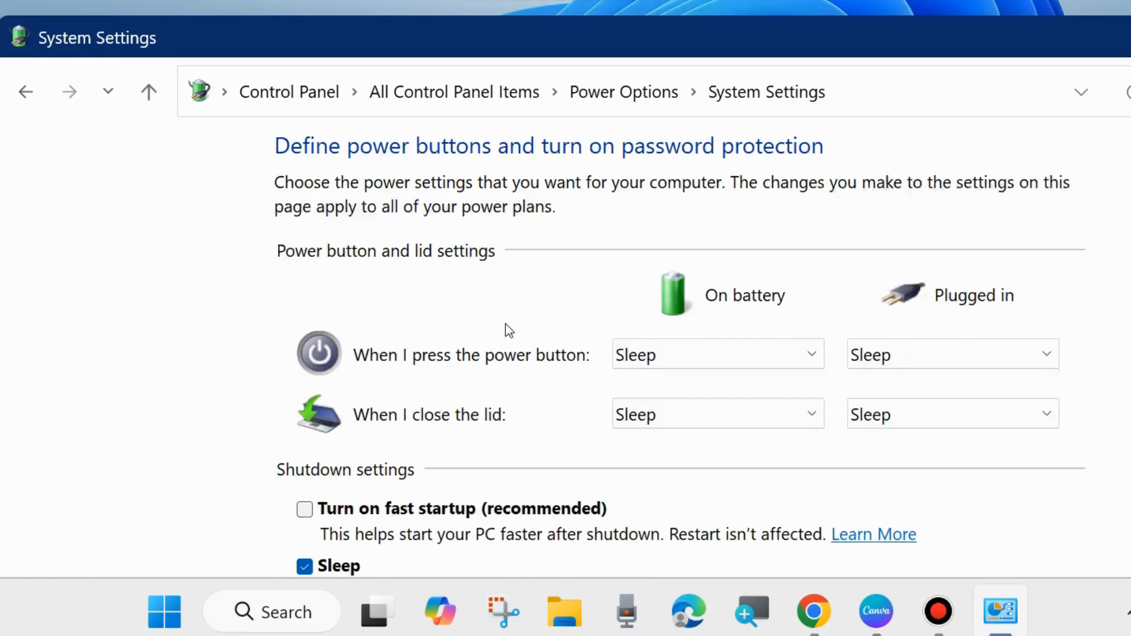
# - Check the fast startup option under the shutdown settings, and close the System Settings window
pyautogui.scroll(-1, 506, 325)
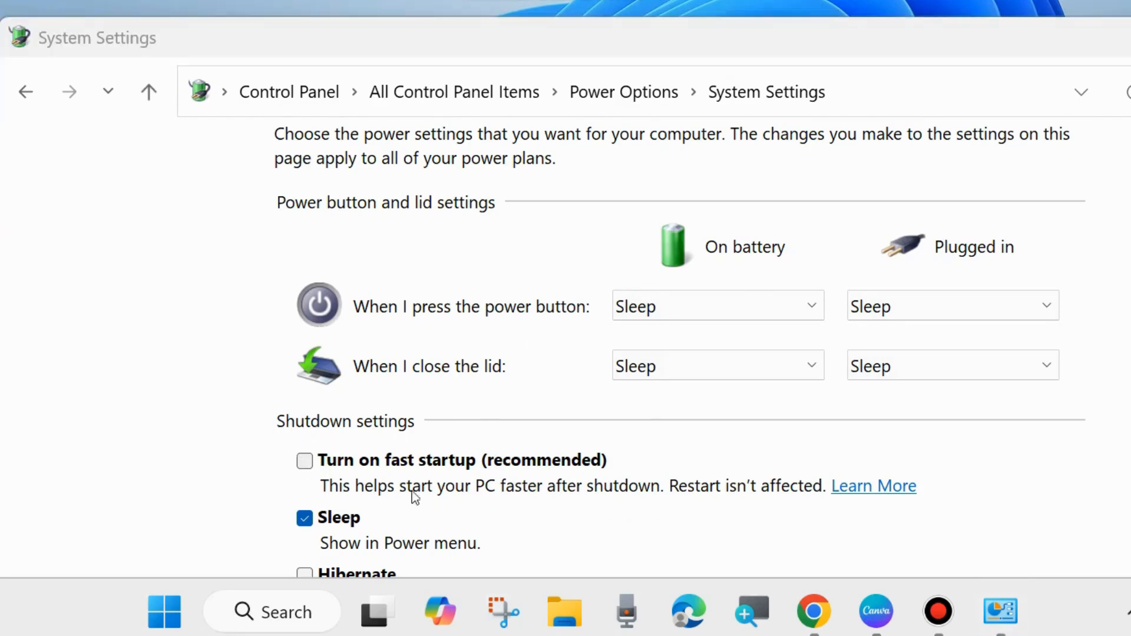
pyautogui.scroll(-1, 484, 451)
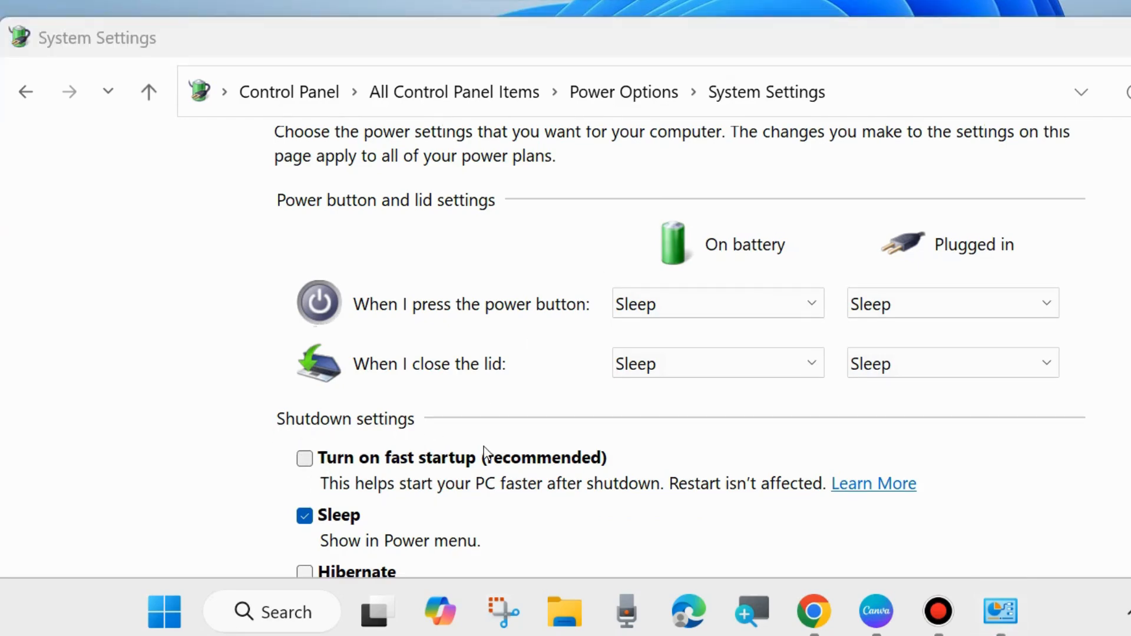
pyautogui.moveTo(651, 46); pyautogui.dragTo(636, 0)
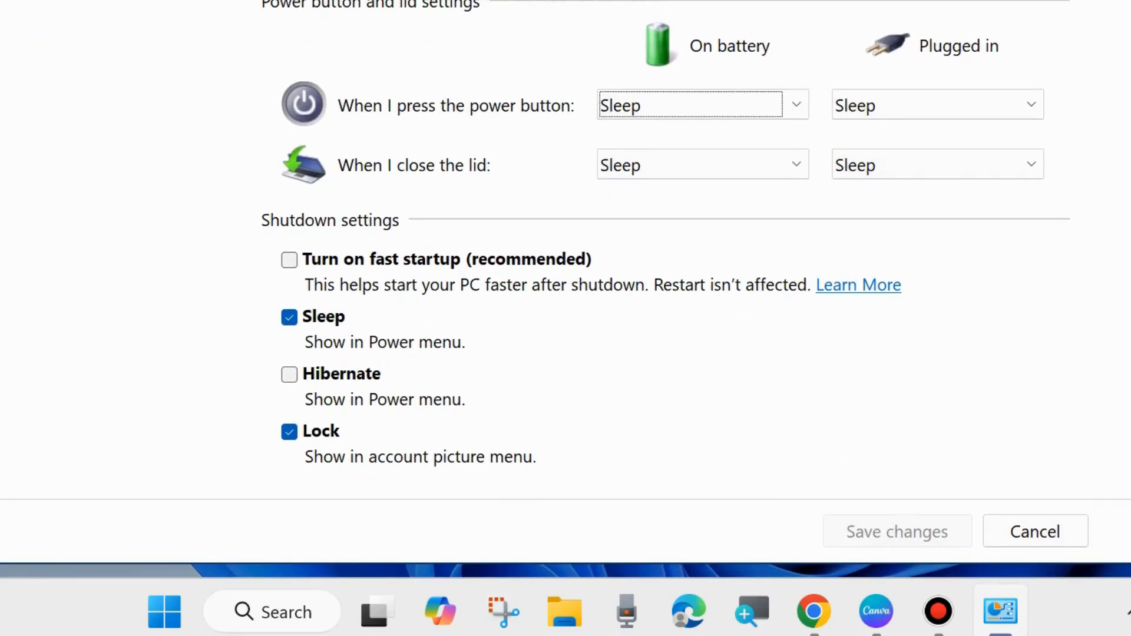
pyautogui.hotkey('alt', 'F4')
# - Look up the Restart command among the shut down and sign out choices, and dismiss it without restarting
pyautogui.rightClick(225, 612)
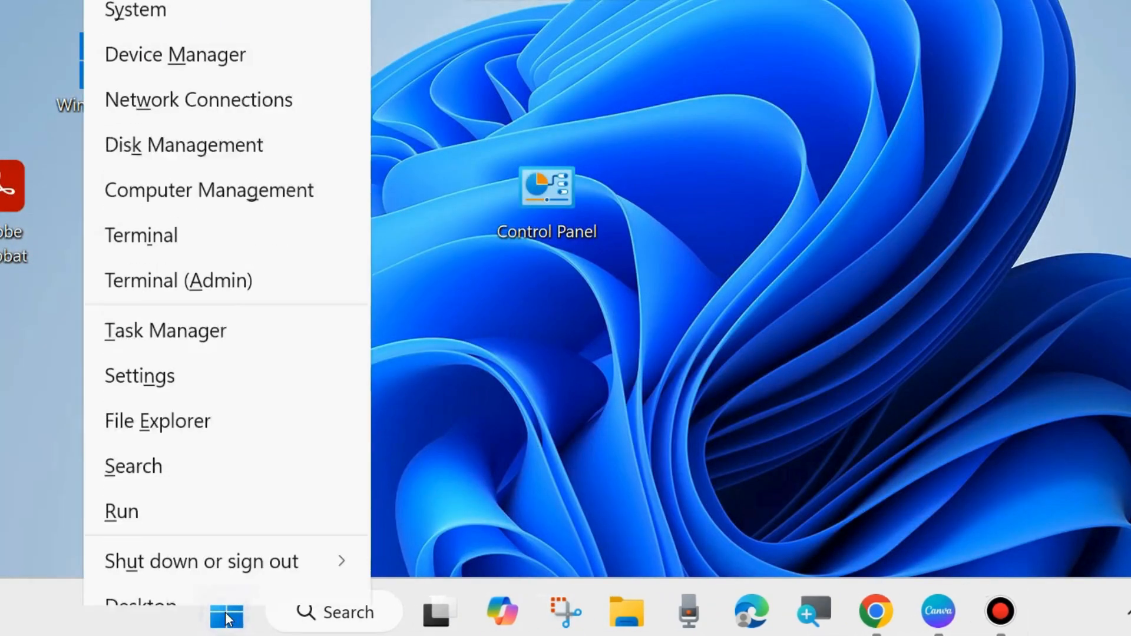
pyautogui.moveTo(253, 540)
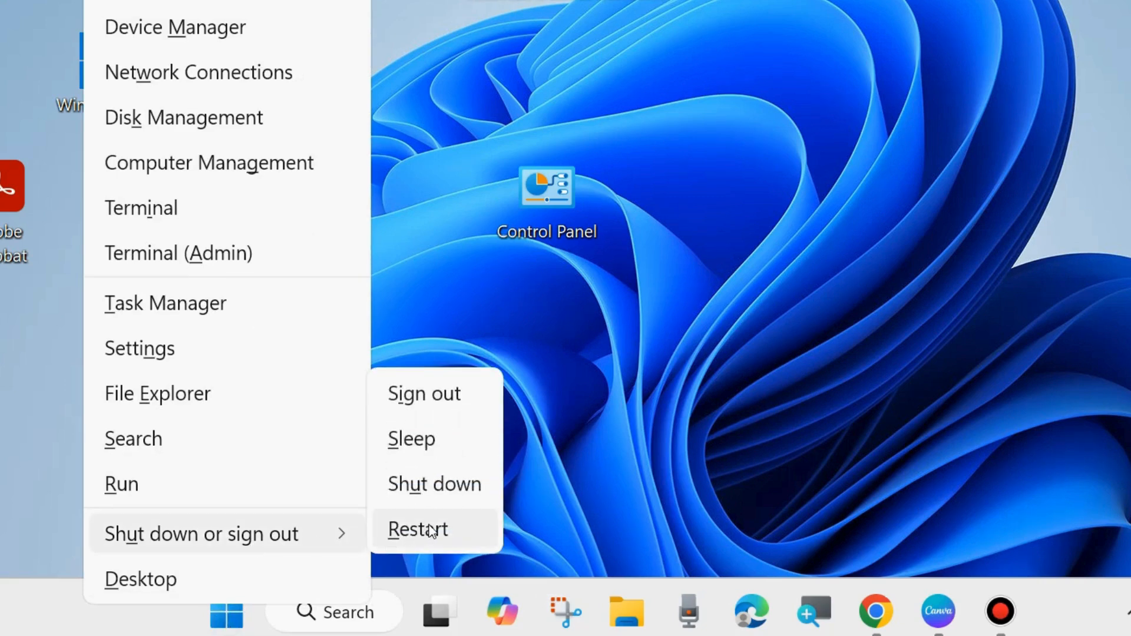
pyautogui.click(730, 286)
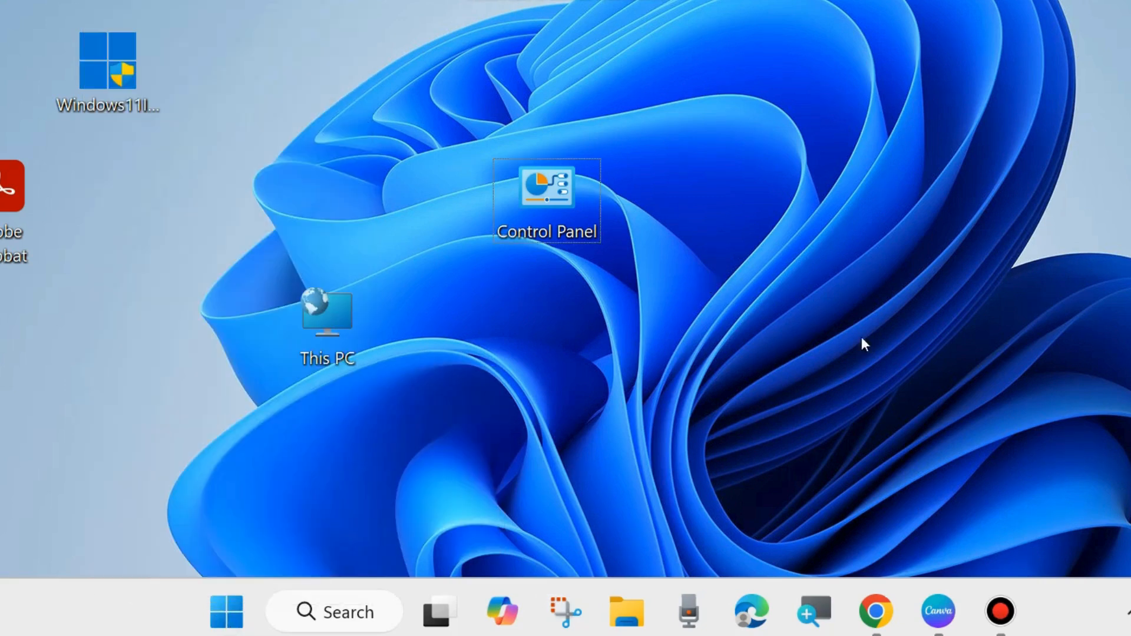